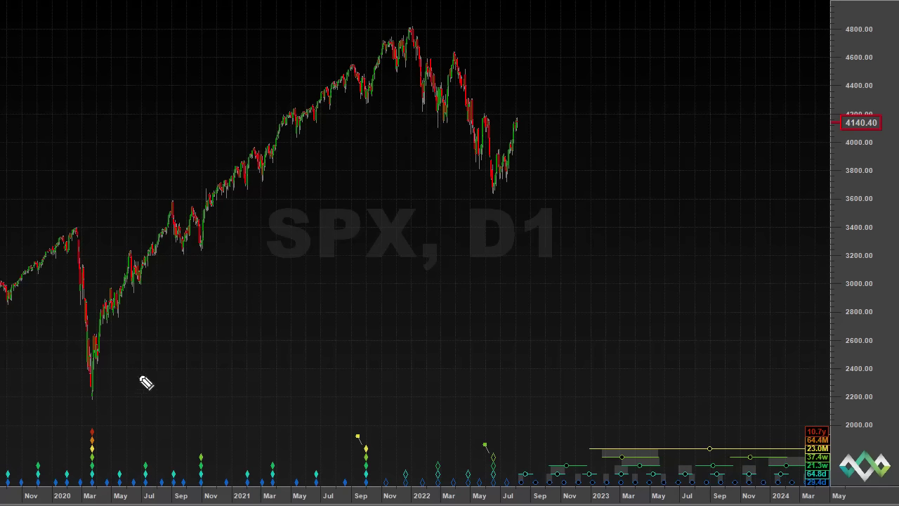
# Mark the March 2020, autumn 2021 and June 2022 lows with freehand arrows to their diamond stacks, circling the two more recent lows
pyautogui.moveTo(196, 325)
pyautogui.mouseDown()
pyautogui.moveTo(109, 421)
pyautogui.moveTo(141, 429)
pyautogui.moveTo(137, 398)
pyautogui.mouseUp()
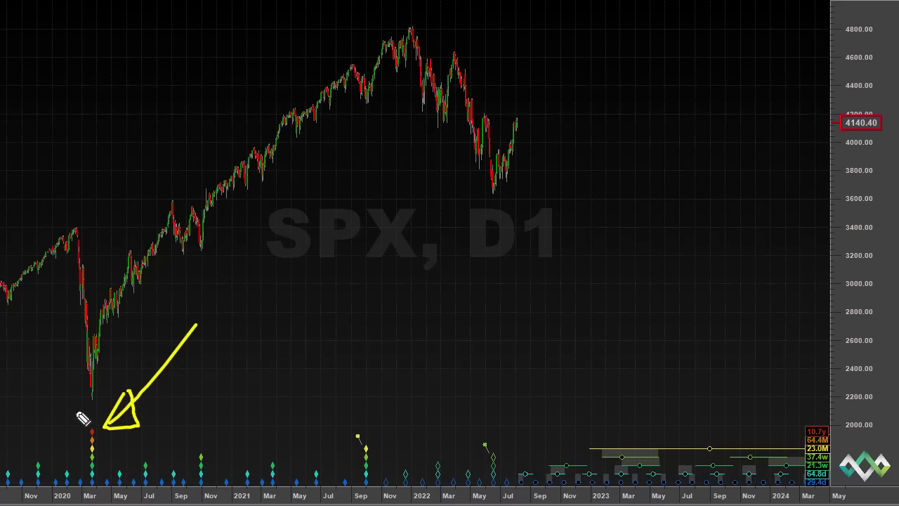
pyautogui.moveTo(62, 401)
pyautogui.mouseDown()
pyautogui.moveTo(85, 421)
pyautogui.moveTo(75, 428)
pyautogui.moveTo(92, 431)
pyautogui.mouseUp()
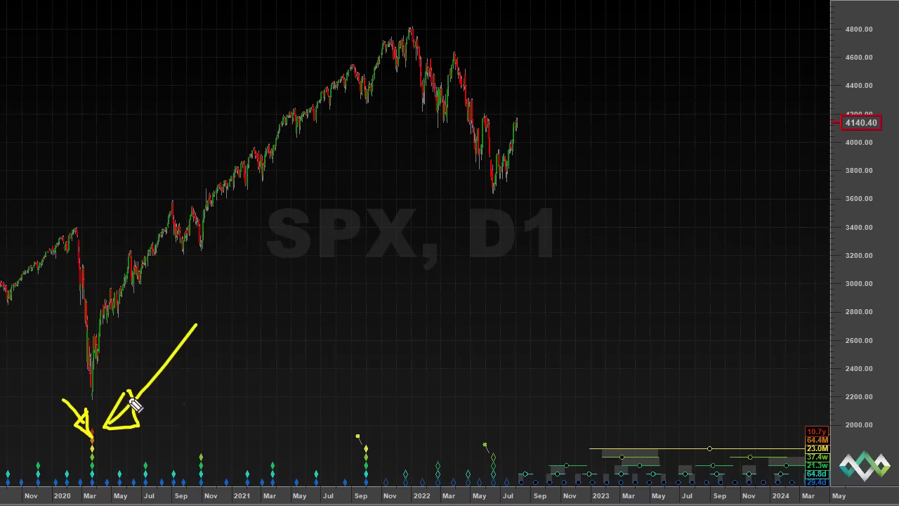
pyautogui.moveTo(381, 92)
pyautogui.mouseDown()
pyautogui.moveTo(367, 97)
pyautogui.moveTo(387, 121)
pyautogui.moveTo(379, 115)
pyautogui.mouseUp()
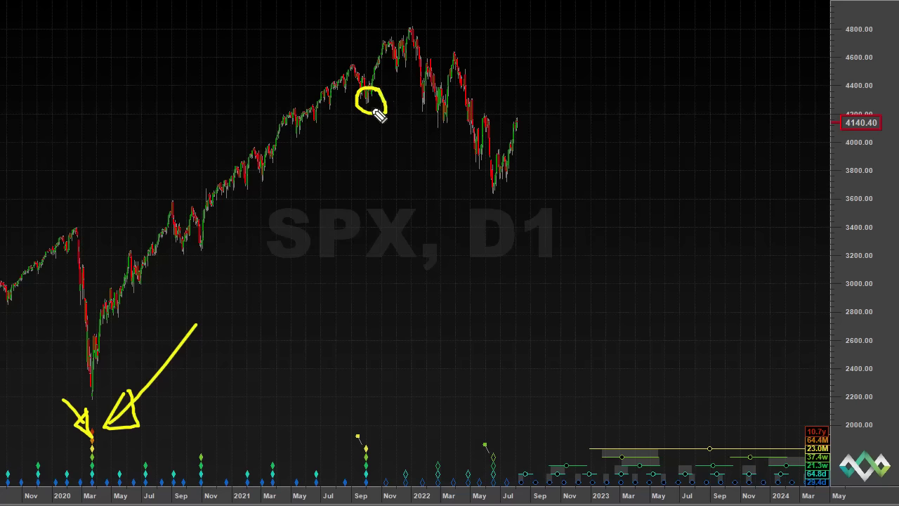
pyautogui.moveTo(388, 366)
pyautogui.mouseDown()
pyautogui.moveTo(368, 435)
pyautogui.moveTo(385, 424)
pyautogui.moveTo(344, 445)
pyautogui.moveTo(387, 454)
pyautogui.moveTo(367, 433)
pyautogui.mouseUp()
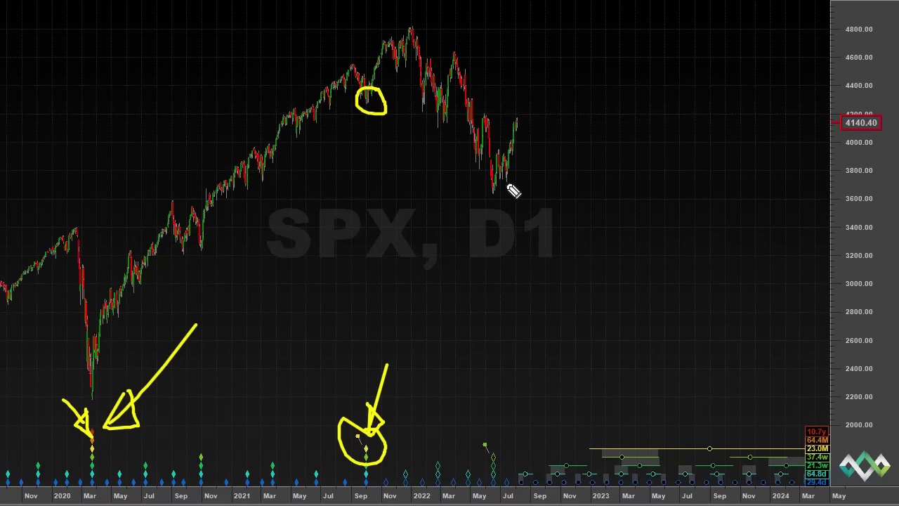
pyautogui.moveTo(484, 180)
pyautogui.mouseDown()
pyautogui.moveTo(495, 209)
pyautogui.moveTo(517, 194)
pyautogui.moveTo(511, 186)
pyautogui.mouseUp()
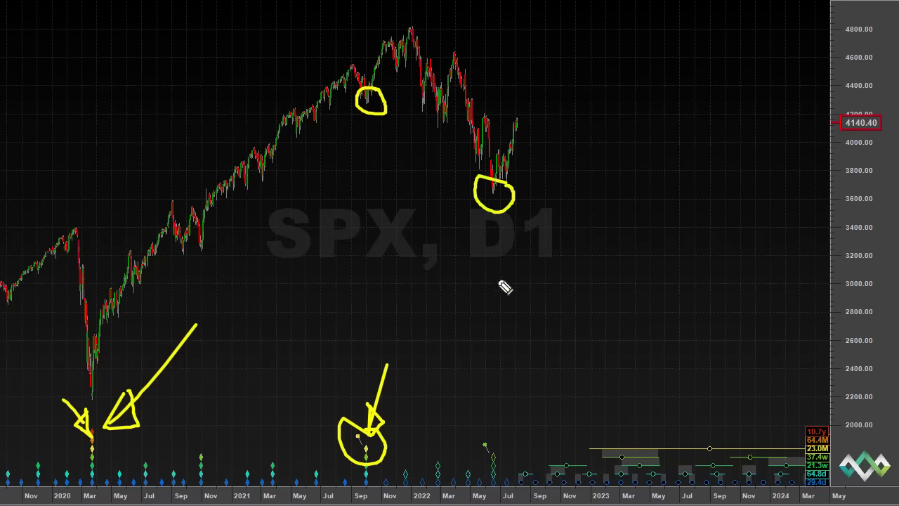
pyautogui.moveTo(494, 215)
pyautogui.mouseDown()
pyautogui.moveTo(499, 437)
pyautogui.moveTo(504, 417)
pyautogui.moveTo(484, 407)
pyautogui.moveTo(504, 427)
pyautogui.mouseUp()
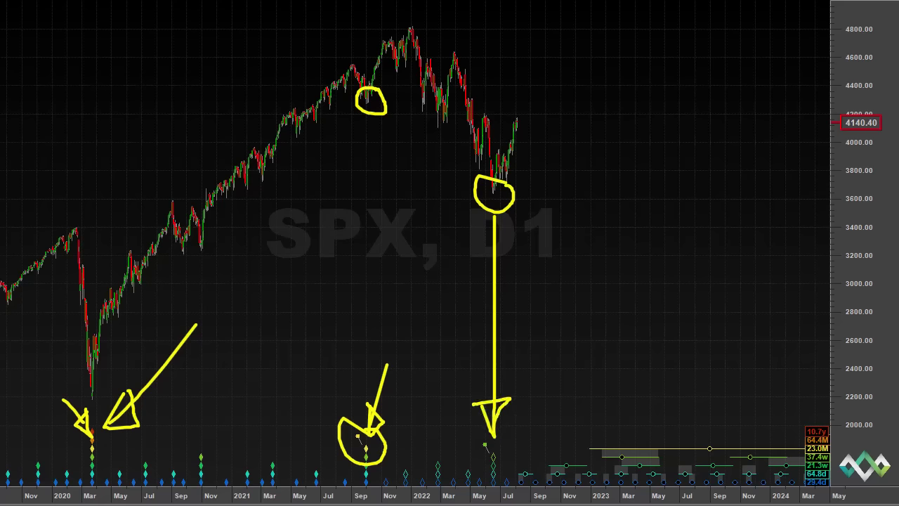
# Erase the annotations and write 1 and 2 above the timeline to number the two cycles since March 2020
pyautogui.press('e')
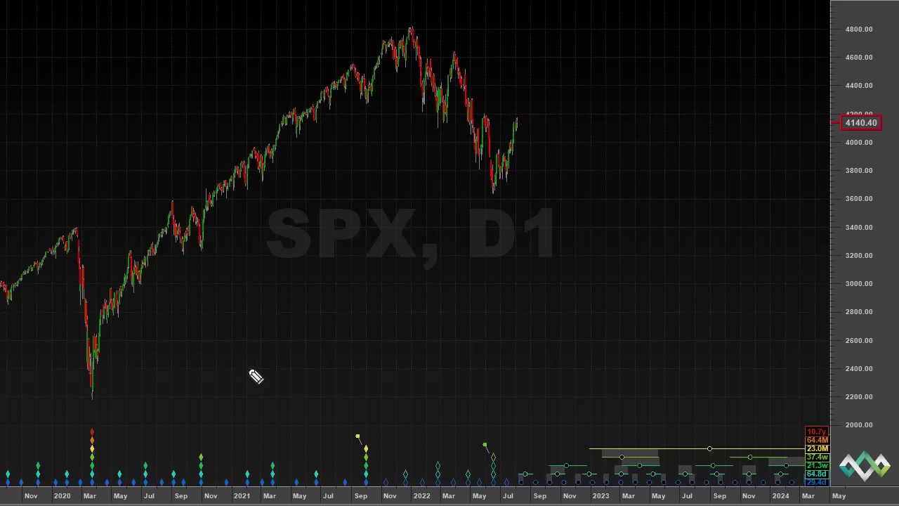
pyautogui.moveTo(247, 364); pyautogui.dragTo(248, 408)
pyautogui.moveTo(476, 369)
pyautogui.mouseDown()
pyautogui.moveTo(510, 376)
pyautogui.moveTo(465, 412)
pyautogui.moveTo(520, 413)
pyautogui.mouseUp()
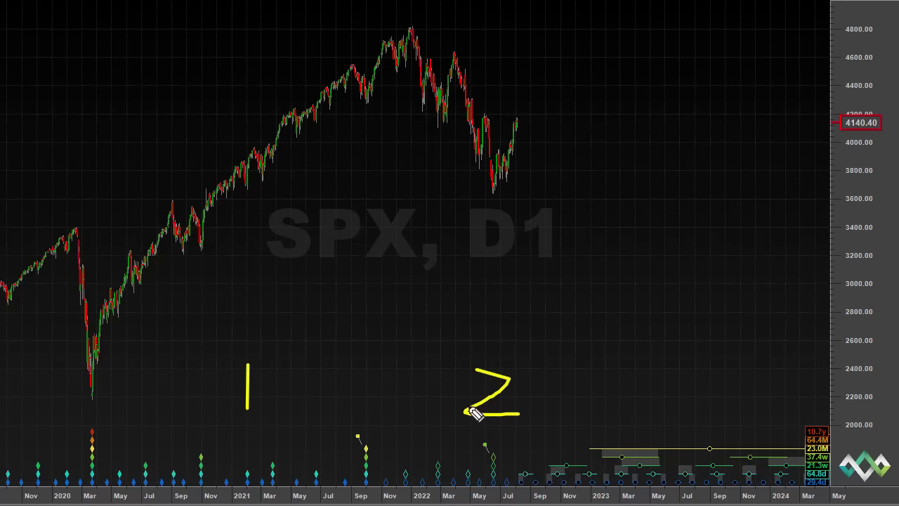
# Trace the price from the autumn 2021 low to June 2022, project it down into early 2023, and mark both troughs on the timeline
pyautogui.moveTo(366, 103)
pyautogui.mouseDown()
pyautogui.moveTo(411, 25)
pyautogui.moveTo(446, 120)
pyautogui.moveTo(461, 65)
pyautogui.moveTo(495, 188)
pyautogui.mouseUp()
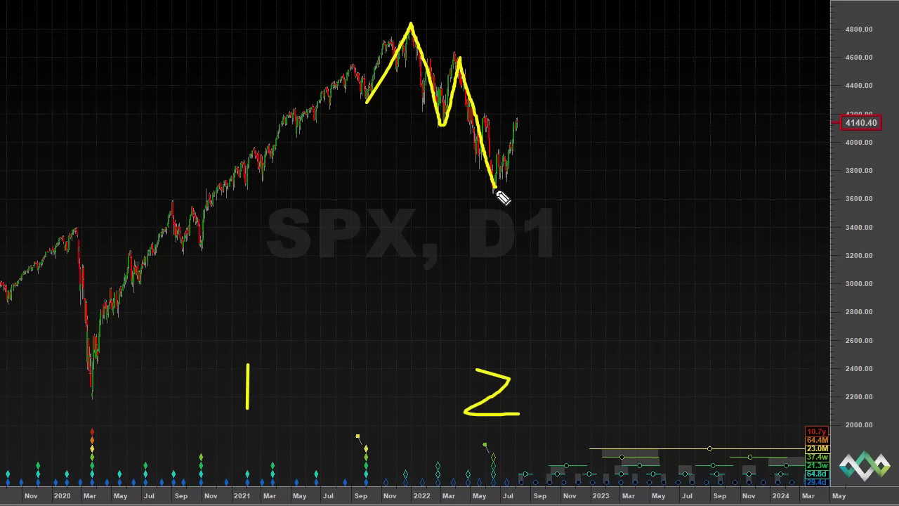
pyautogui.moveTo(578, 375)
pyautogui.mouseDown()
pyautogui.moveTo(518, 453)
pyautogui.moveTo(527, 462)
pyautogui.moveTo(511, 423)
pyautogui.mouseUp()
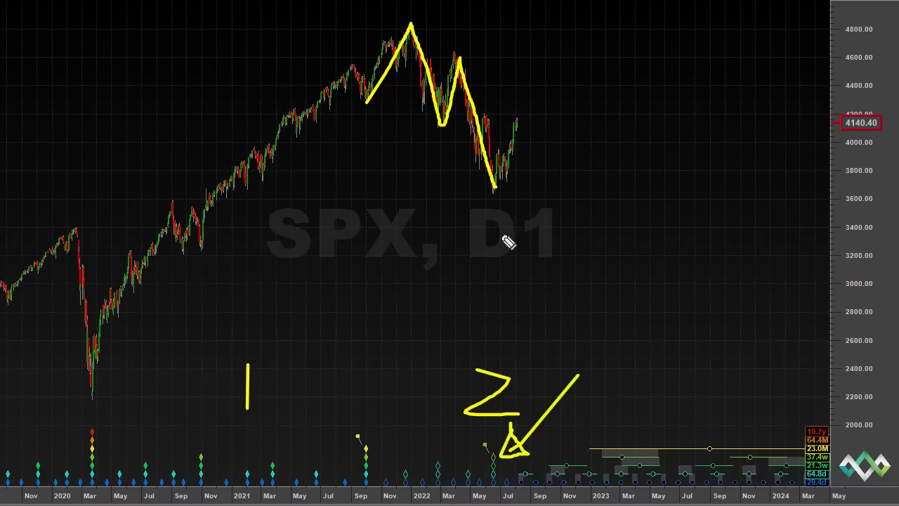
pyautogui.moveTo(494, 186)
pyautogui.mouseDown()
pyautogui.moveTo(540, 86)
pyautogui.moveTo(563, 150)
pyautogui.moveTo(586, 120)
pyautogui.moveTo(625, 239)
pyautogui.mouseUp()
pyautogui.moveTo(602, 444)
pyautogui.mouseDown()
pyautogui.moveTo(627, 491)
pyautogui.moveTo(680, 442)
pyautogui.moveTo(595, 442)
pyautogui.mouseUp()
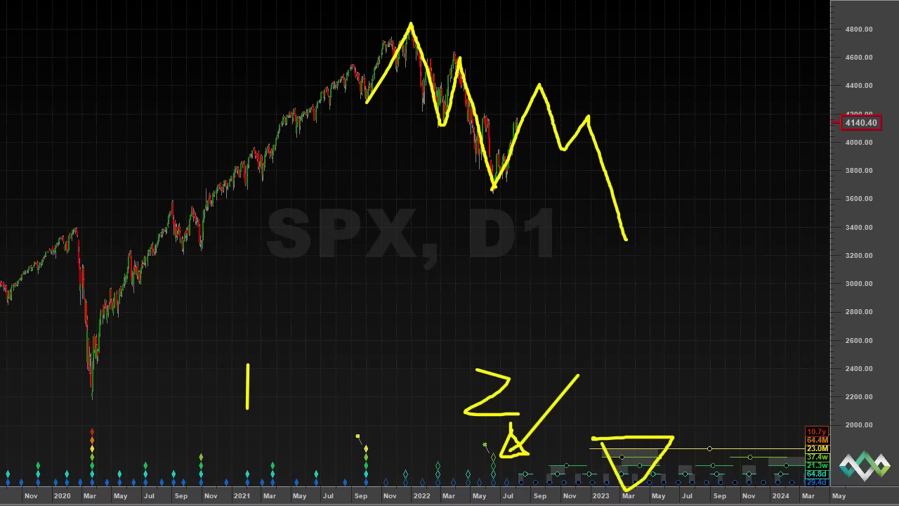
# Switch to the ES=F daily chart, point arrows at the March 2020 and May 2021 diamond stacks, and circle the May 2021 low
pyautogui.press('Escape')
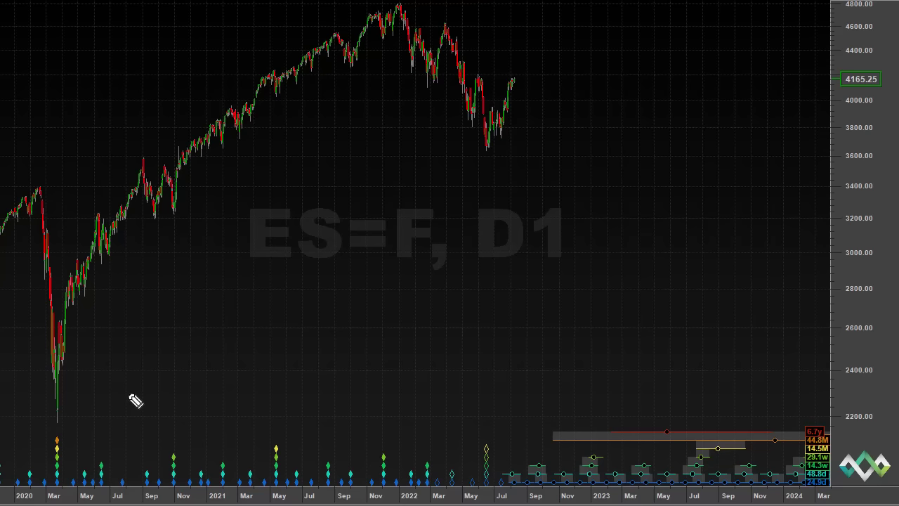
pyautogui.moveTo(154, 344)
pyautogui.mouseDown()
pyautogui.moveTo(73, 431)
pyautogui.moveTo(117, 429)
pyautogui.moveTo(87, 401)
pyautogui.mouseUp()
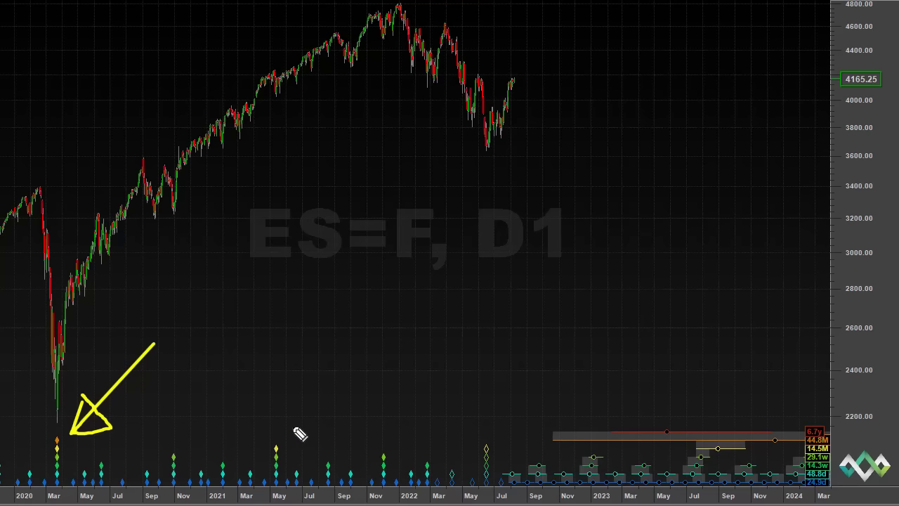
pyautogui.moveTo(316, 396)
pyautogui.mouseDown()
pyautogui.moveTo(294, 431)
pyautogui.moveTo(307, 429)
pyautogui.mouseUp()
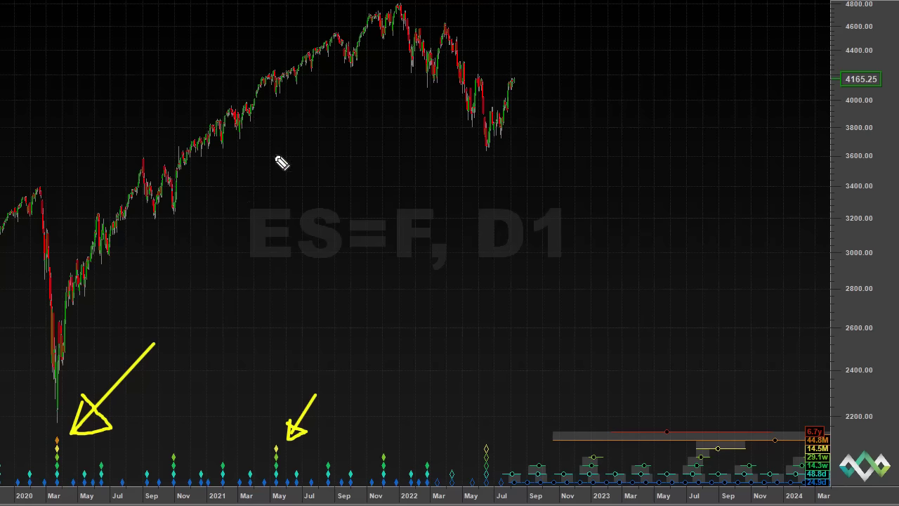
pyautogui.moveTo(277, 89)
pyautogui.mouseDown()
pyautogui.moveTo(271, 94)
pyautogui.moveTo(288, 109)
pyautogui.moveTo(283, 90)
pyautogui.mouseUp()
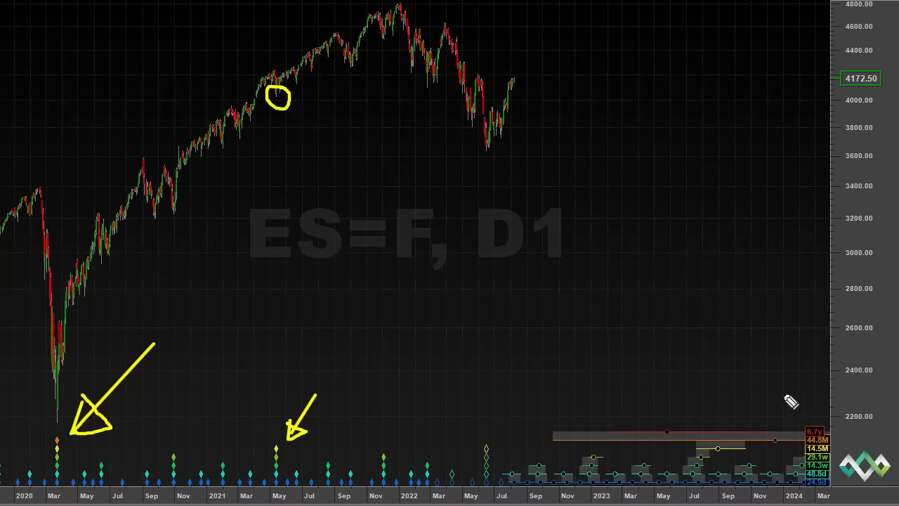
# Draw a curved arrow to the cycle-length labels and circle them, adding a second arrow to the May 2021 diamond stack
pyautogui.moveTo(752, 330); pyautogui.dragTo(756, 386)
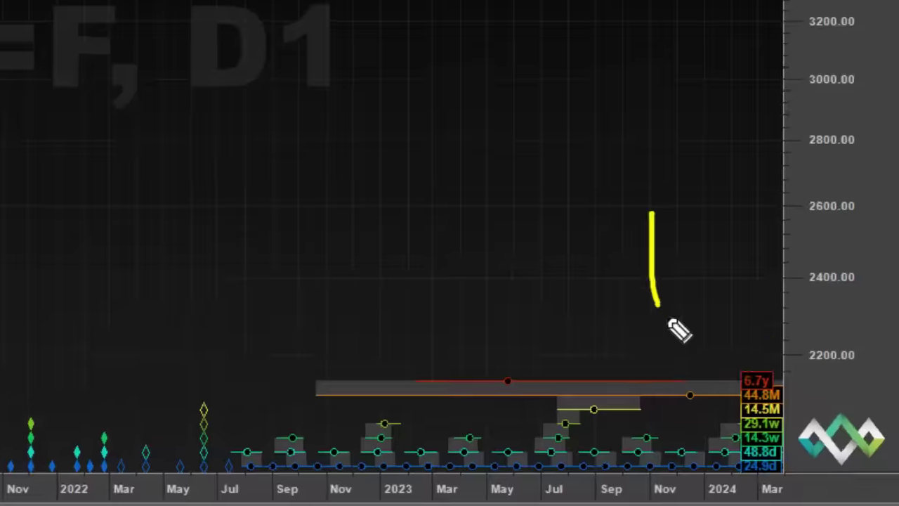
pyautogui.moveTo(670, 323); pyautogui.dragTo(715, 385)
pyautogui.moveTo(639, 337)
pyautogui.mouseDown()
pyautogui.moveTo(654, 339)
pyautogui.moveTo(634, 276)
pyautogui.moveTo(616, 307)
pyautogui.moveTo(653, 337)
pyautogui.mouseUp()
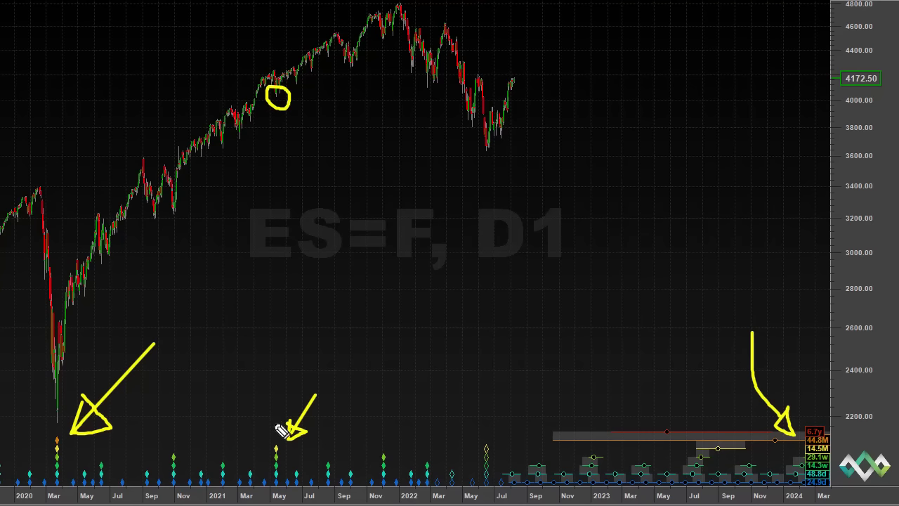
pyautogui.moveTo(268, 374); pyautogui.dragTo(274, 430)
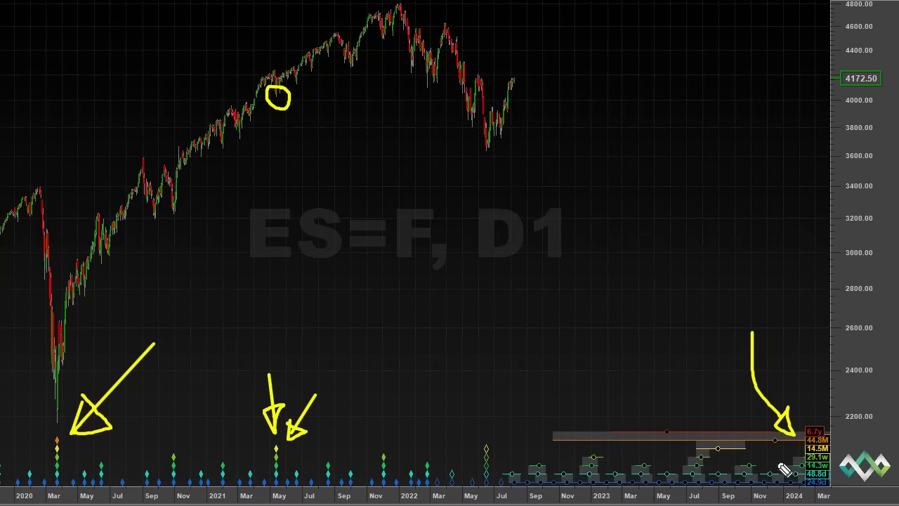
pyautogui.moveTo(843, 449)
pyautogui.mouseDown()
pyautogui.moveTo(820, 407)
pyautogui.moveTo(781, 450)
pyautogui.moveTo(800, 496)
pyautogui.moveTo(848, 489)
pyautogui.moveTo(840, 428)
pyautogui.mouseUp()
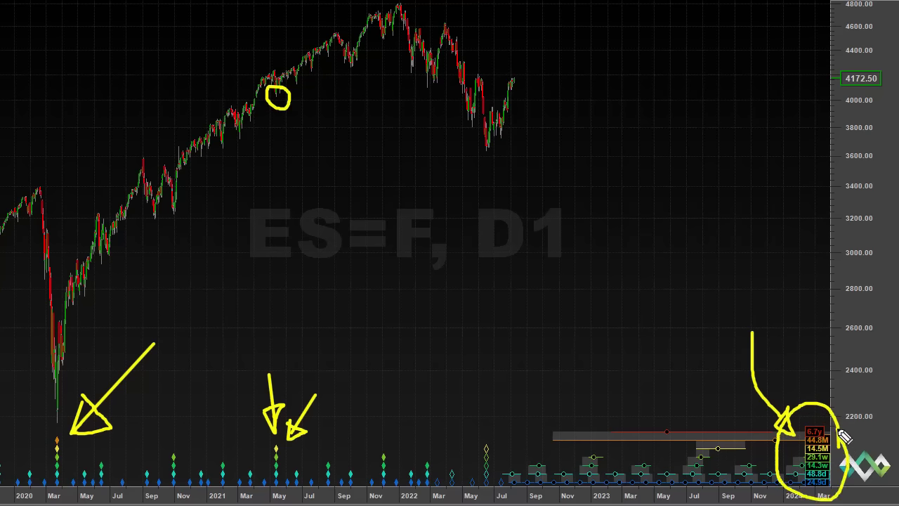
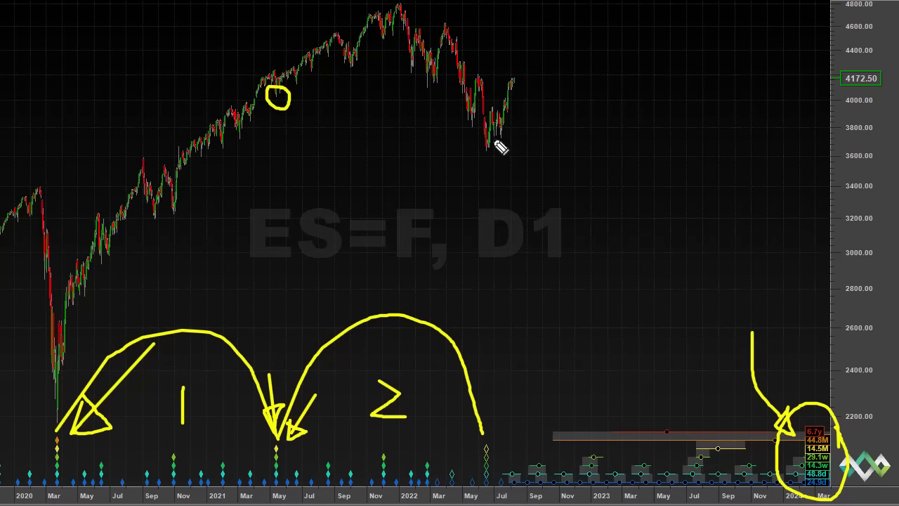
# Circle the June 2022 low, draw a long arrow from it towards its diamond stack, and point a curved arrow at the low
pyautogui.moveTo(492, 135)
pyautogui.mouseDown()
pyautogui.moveTo(478, 150)
pyautogui.moveTo(508, 151)
pyautogui.moveTo(500, 138)
pyautogui.mouseUp()
pyautogui.moveTo(489, 184); pyautogui.dragTo(488, 386)
pyautogui.moveTo(474, 357)
pyautogui.mouseDown()
pyautogui.moveTo(495, 393)
pyautogui.moveTo(511, 359)
pyautogui.moveTo(478, 364)
pyautogui.mouseUp()
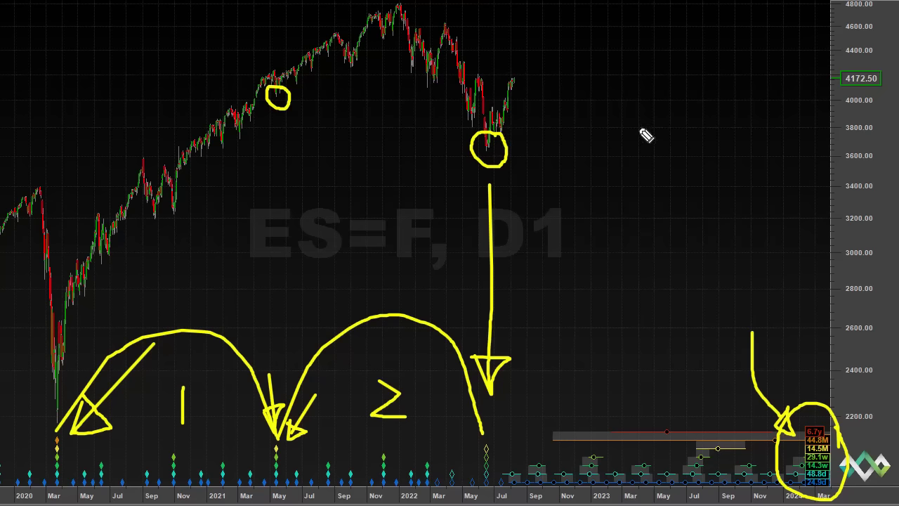
pyautogui.moveTo(640, 127)
pyautogui.mouseDown()
pyautogui.moveTo(524, 128)
pyautogui.moveTo(546, 132)
pyautogui.moveTo(523, 153)
pyautogui.mouseUp()
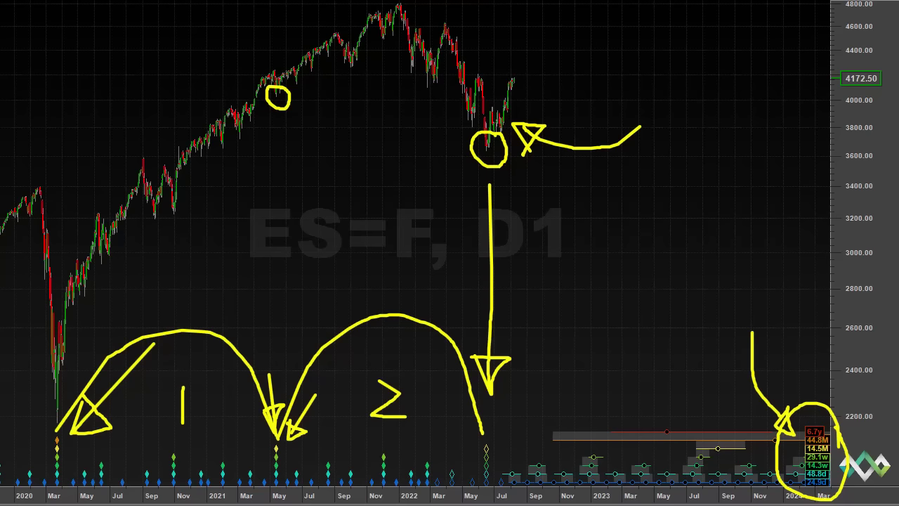
# Clear the annotations and trace the price path from March 2020 through May 2021 to June 2022, marking the latter two lows with short horizontal lines
pyautogui.press('Escape')
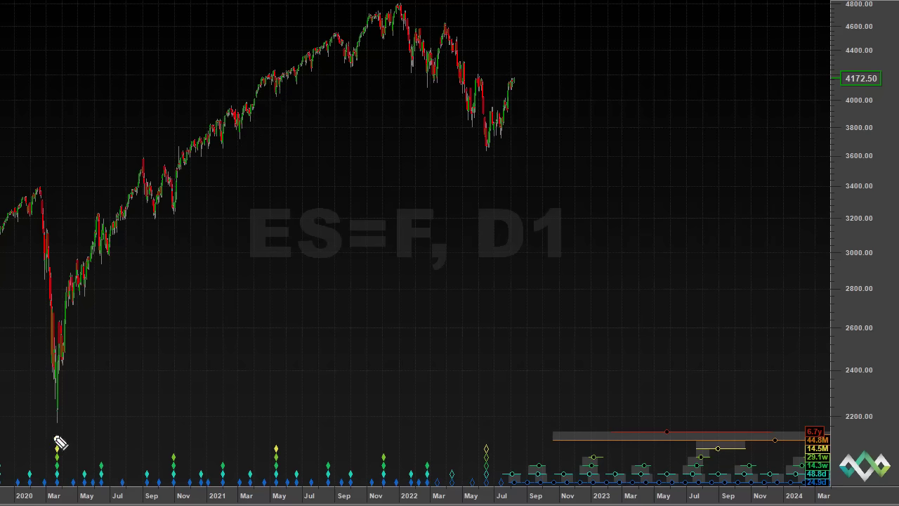
pyautogui.moveTo(56, 420)
pyautogui.mouseDown()
pyautogui.moveTo(144, 160)
pyautogui.moveTo(161, 221)
pyautogui.moveTo(184, 171)
pyautogui.moveTo(267, 70)
pyautogui.moveTo(278, 92)
pyautogui.mouseUp()
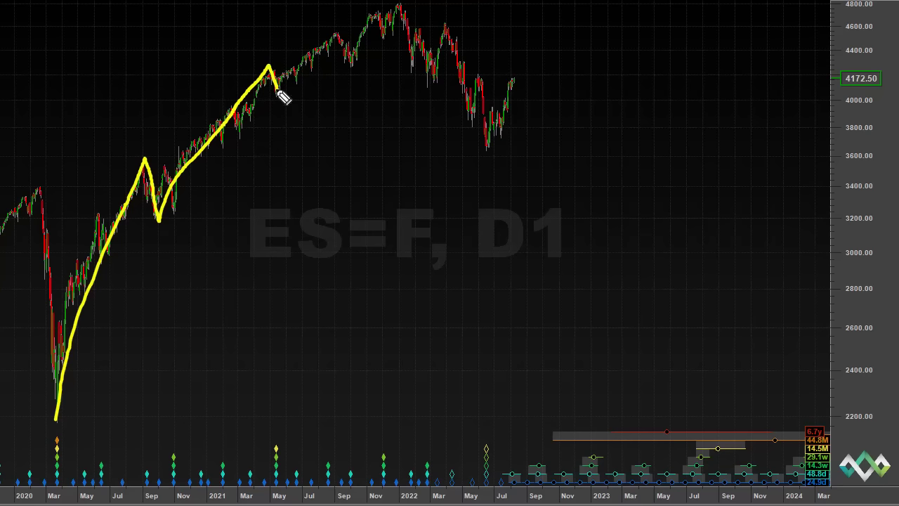
pyautogui.moveTo(278, 91)
pyautogui.mouseDown()
pyautogui.moveTo(380, 14)
pyautogui.moveTo(387, 47)
pyautogui.moveTo(410, 6)
pyautogui.moveTo(487, 145)
pyautogui.mouseUp()
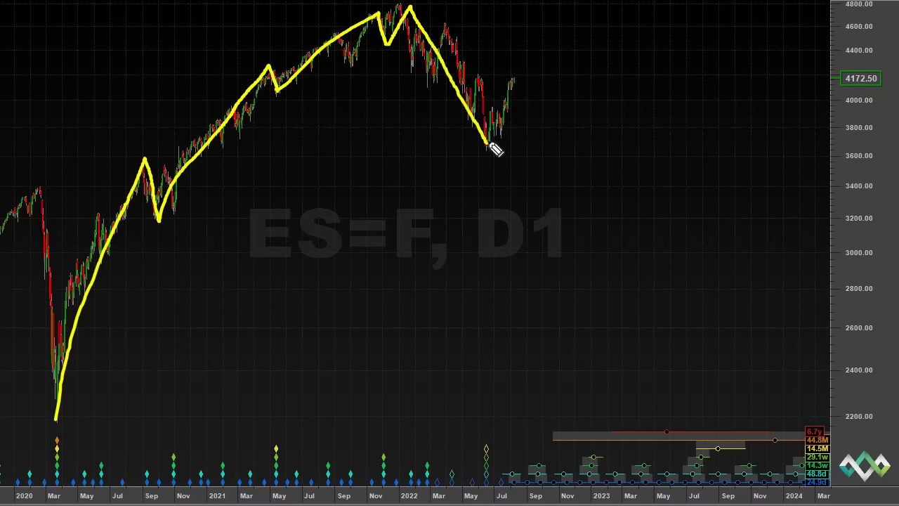
pyautogui.moveTo(496, 147); pyautogui.dragTo(469, 146)
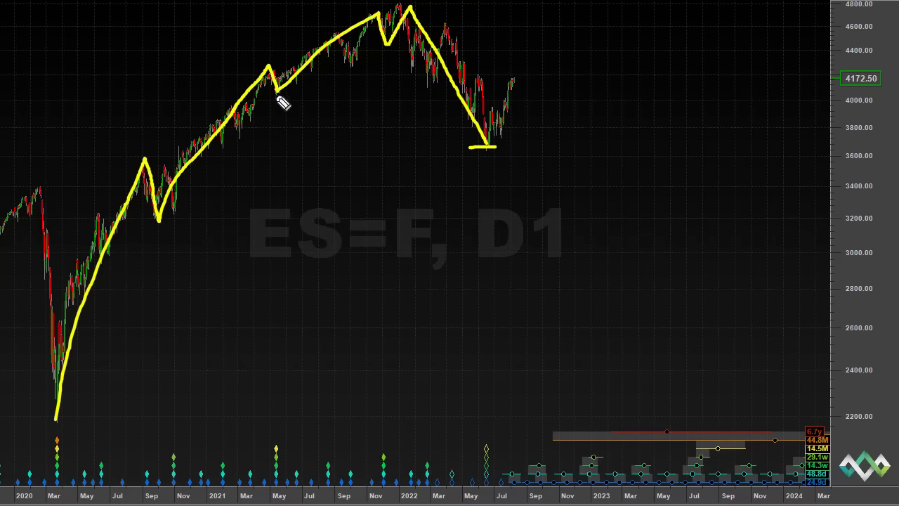
pyautogui.moveTo(295, 90)
pyautogui.mouseDown()
pyautogui.moveTo(314, 89)
pyautogui.moveTo(297, 90)
pyautogui.mouseUp()
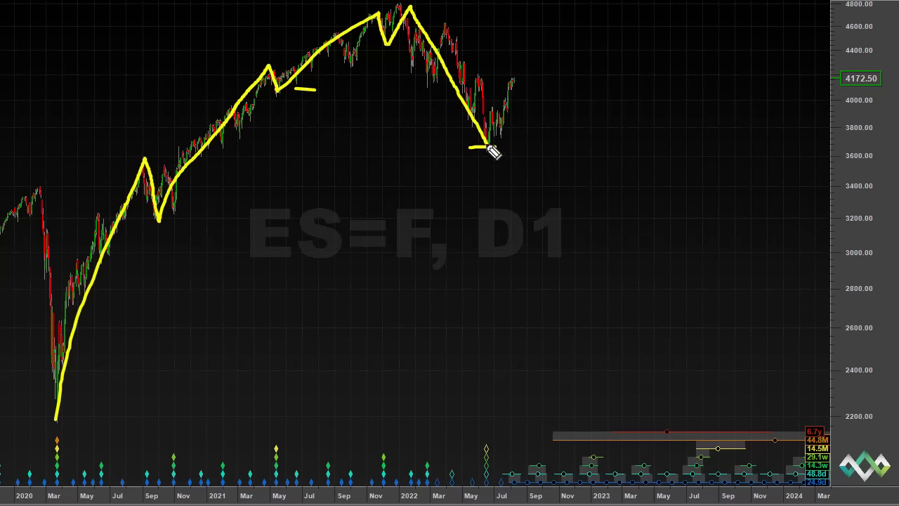
# Project the price path from the June 2022 low up to September 2022 and down into mid-2023, marking July 2023 with a triangle
pyautogui.moveTo(489, 147); pyautogui.dragTo(535, 68)
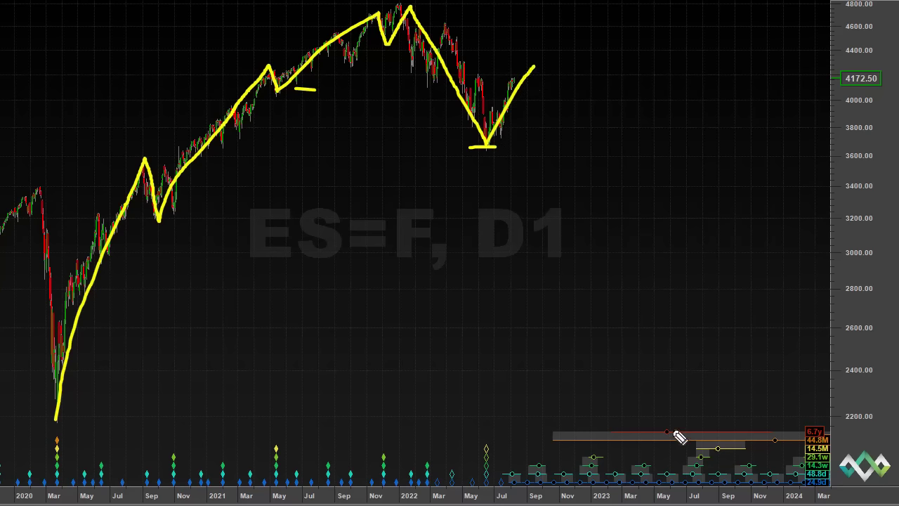
pyautogui.moveTo(672, 428)
pyautogui.mouseDown()
pyautogui.moveTo(697, 496)
pyautogui.moveTo(738, 435)
pyautogui.moveTo(672, 426)
pyautogui.mouseUp()
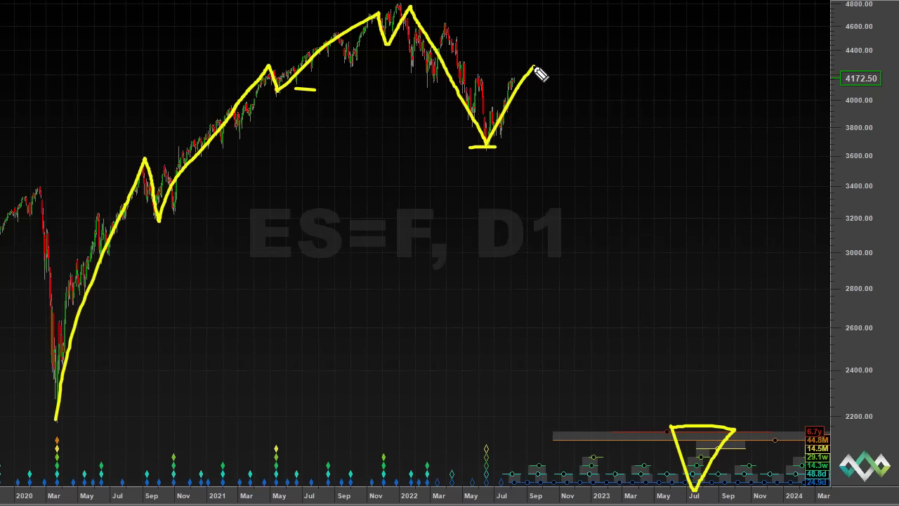
pyautogui.moveTo(533, 68)
pyautogui.mouseDown()
pyautogui.moveTo(557, 160)
pyautogui.moveTo(601, 108)
pyautogui.moveTo(665, 243)
pyautogui.mouseUp()
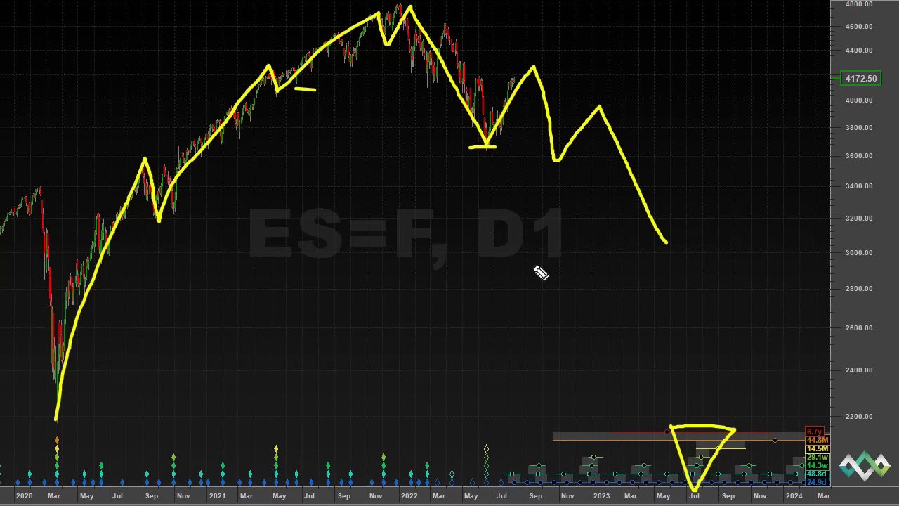
# Erase the drawings, redraw the projection from the June 2022 low into mid-2023, mark July 2023 with a vertical line, and circle the projected peak
pyautogui.press('e')
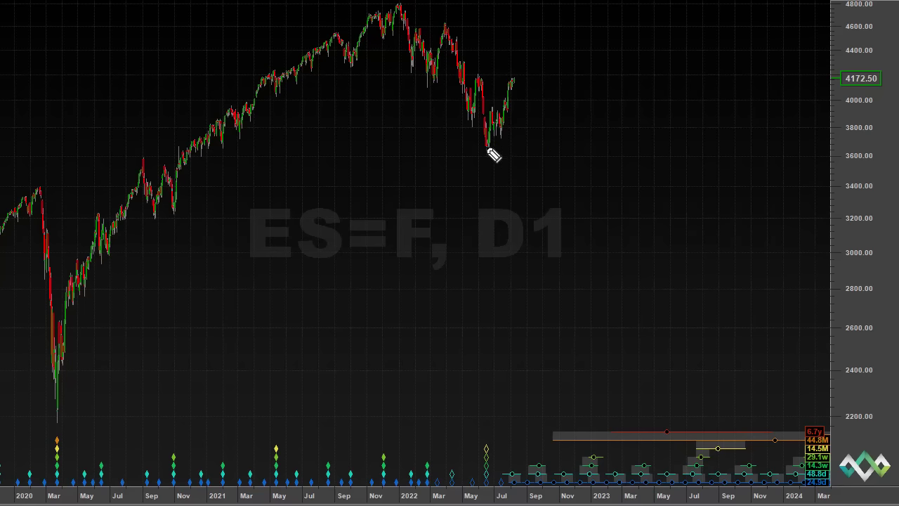
pyautogui.moveTo(486, 148)
pyautogui.mouseDown()
pyautogui.moveTo(528, 59)
pyautogui.moveTo(567, 137)
pyautogui.moveTo(616, 93)
pyautogui.moveTo(677, 230)
pyautogui.mouseUp()
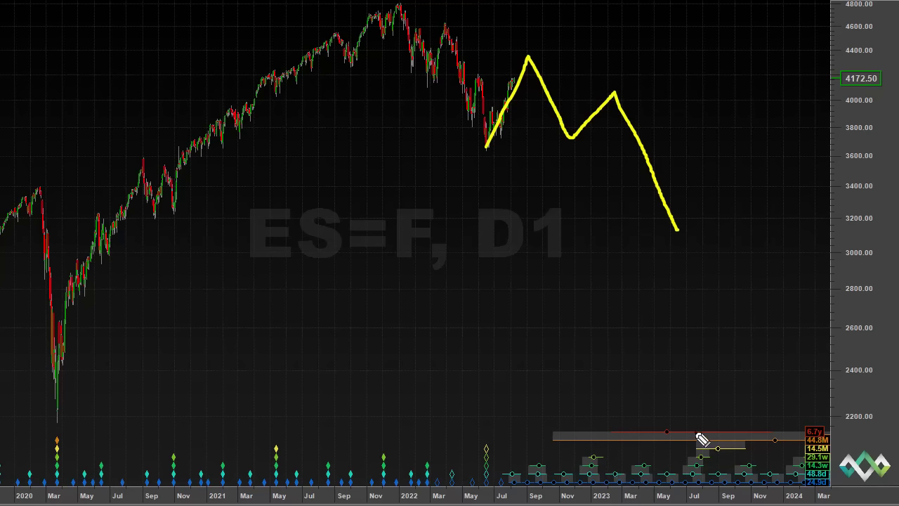
pyautogui.moveTo(695, 431); pyautogui.dragTo(697, 484)
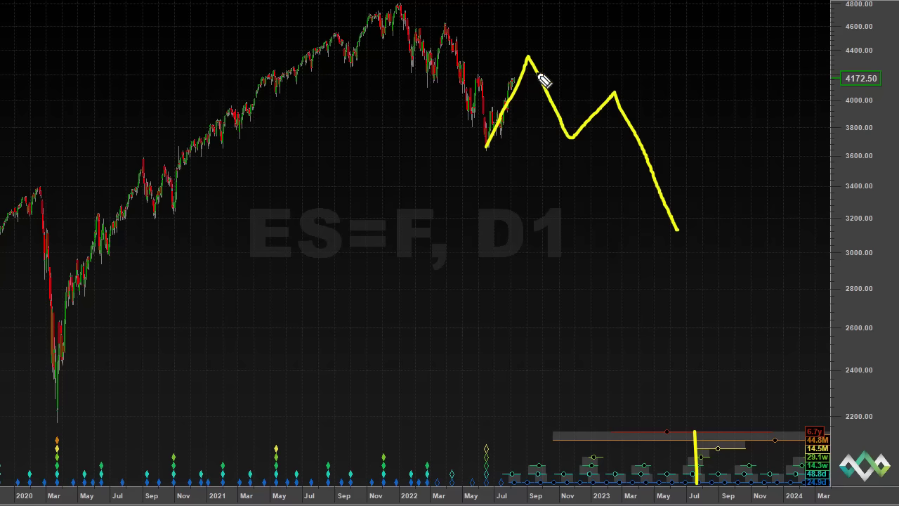
pyautogui.moveTo(540, 42)
pyautogui.mouseDown()
pyautogui.moveTo(524, 43)
pyautogui.moveTo(515, 64)
pyautogui.moveTo(538, 74)
pyautogui.moveTo(540, 48)
pyautogui.mouseUp()
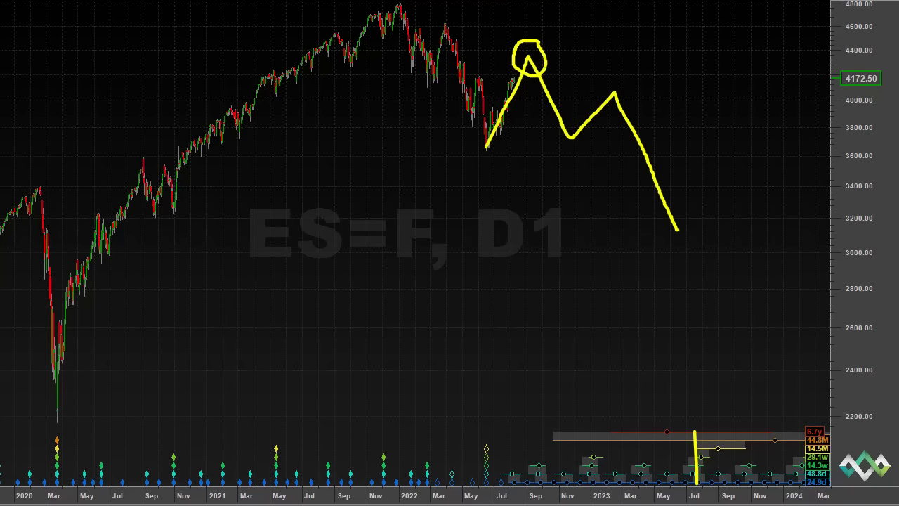
# Clear the annotations and return to the SPX daily chart
pyautogui.press('Escape')
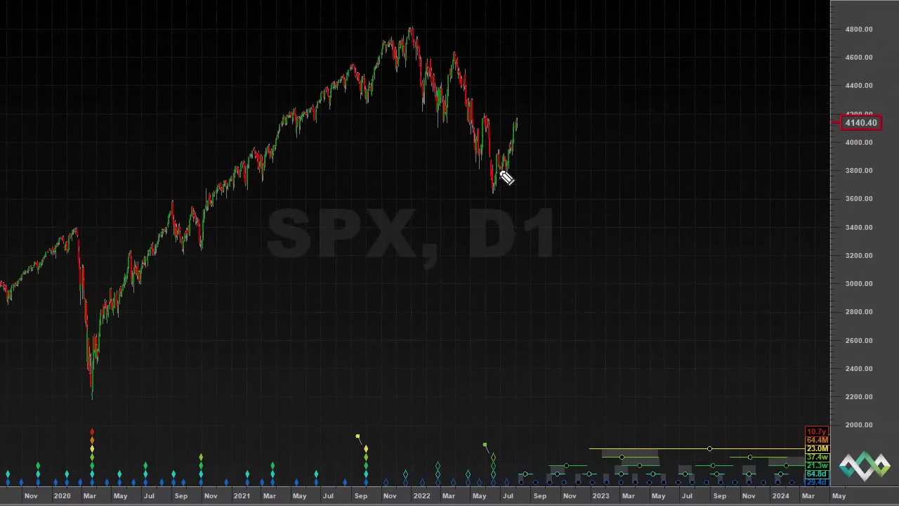
# Project the price path from the June 2022 low through two peaks to about 3270 in early 2023, and circle the first peak
pyautogui.moveTo(492, 190)
pyautogui.mouseDown()
pyautogui.moveTo(524, 107)
pyautogui.moveTo(547, 176)
pyautogui.moveTo(585, 127)
pyautogui.moveTo(616, 246)
pyautogui.mouseUp()
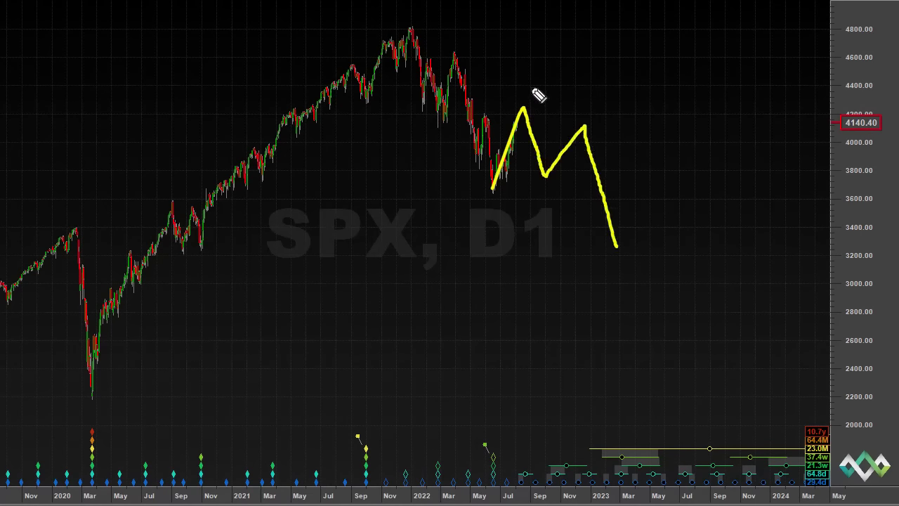
pyautogui.moveTo(532, 88)
pyautogui.mouseDown()
pyautogui.moveTo(516, 89)
pyautogui.moveTo(528, 120)
pyautogui.moveTo(542, 102)
pyautogui.moveTo(528, 87)
pyautogui.mouseUp()
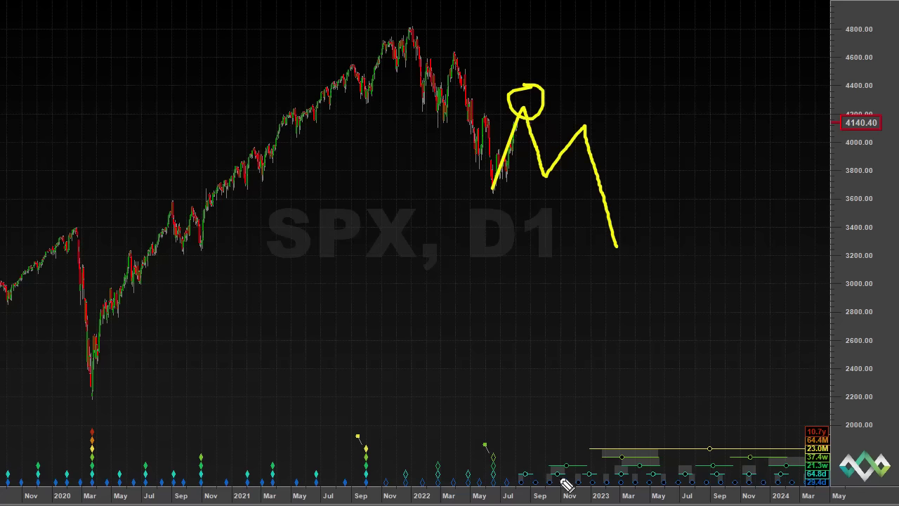
pyautogui.click(543, 463)
pyautogui.moveTo(549, 476)
pyautogui.mouseDown()
pyautogui.moveTo(554, 485)
pyautogui.moveTo(567, 463)
pyautogui.moveTo(544, 462)
pyautogui.mouseUp()
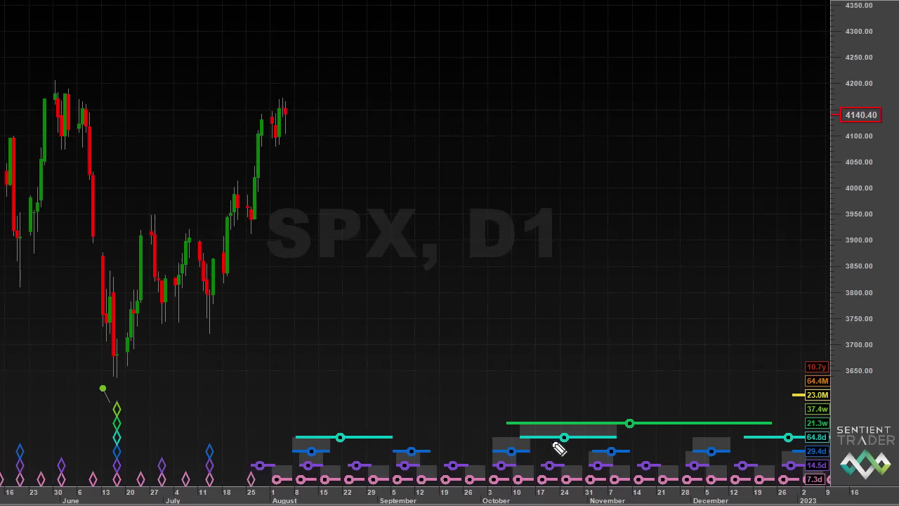
# Mark the October and mid-August trough zones with triangles, and trace the price from the June low to early August, a mid-August dip and a rebound
pyautogui.moveTo(504, 422)
pyautogui.mouseDown()
pyautogui.moveTo(518, 487)
pyautogui.moveTo(645, 415)
pyautogui.moveTo(504, 423)
pyautogui.mouseUp()
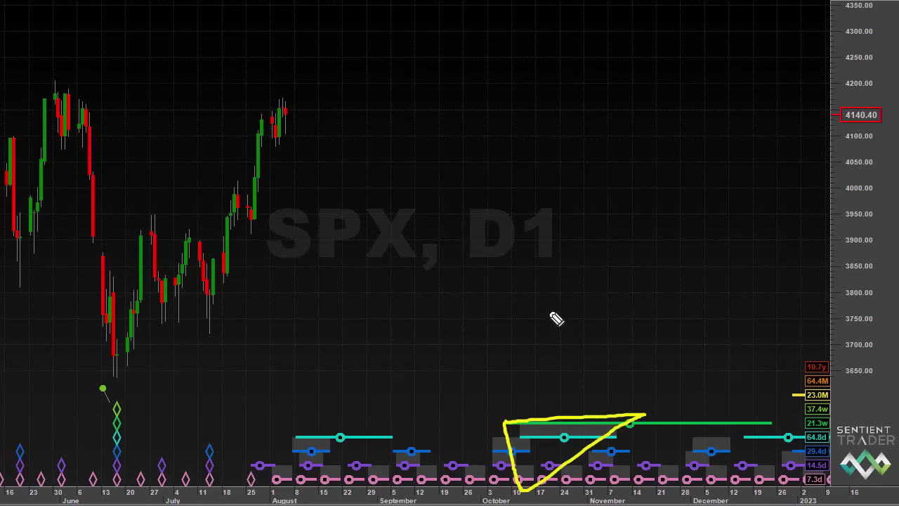
pyautogui.moveTo(548, 309)
pyautogui.mouseDown()
pyautogui.moveTo(546, 364)
pyautogui.moveTo(556, 349)
pyautogui.mouseUp()
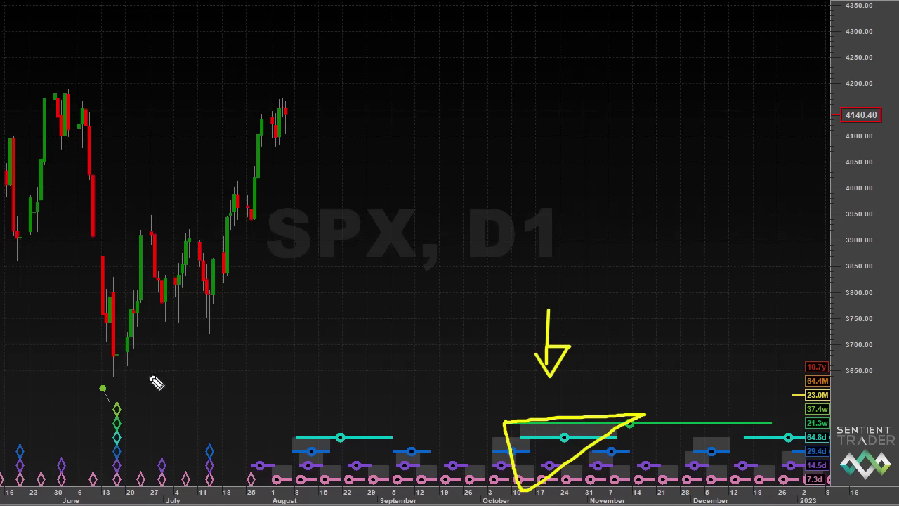
pyautogui.moveTo(114, 376)
pyautogui.mouseDown()
pyautogui.moveTo(190, 246)
pyautogui.moveTo(293, 102)
pyautogui.mouseUp()
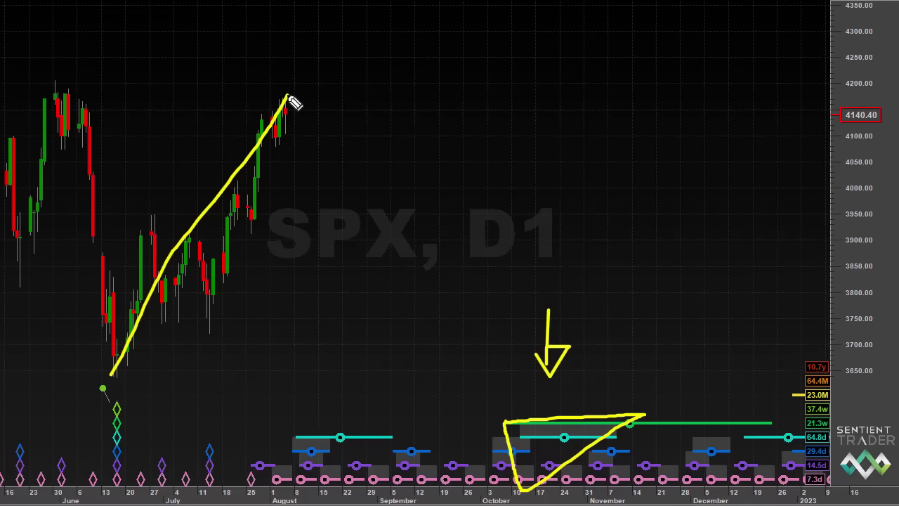
pyautogui.moveTo(288, 96); pyautogui.dragTo(325, 200)
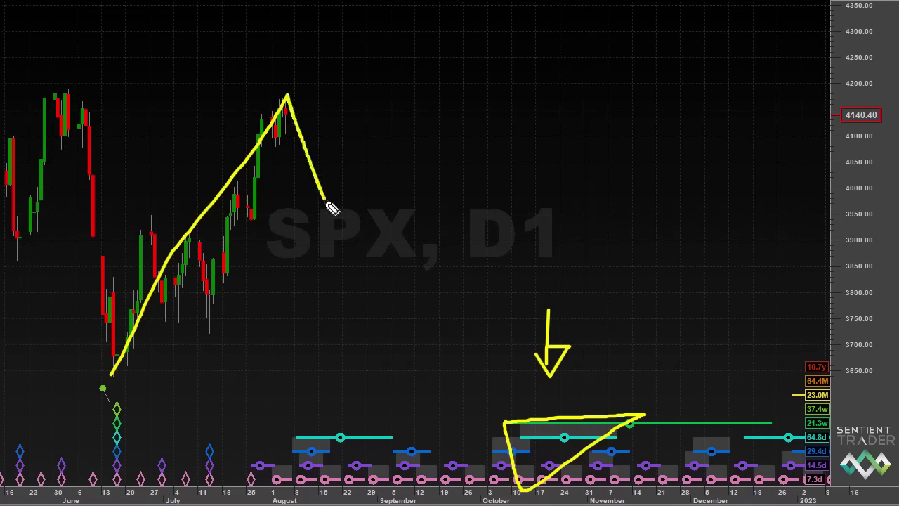
pyautogui.moveTo(289, 434)
pyautogui.mouseDown()
pyautogui.moveTo(319, 491)
pyautogui.moveTo(331, 484)
pyautogui.moveTo(357, 439)
pyautogui.moveTo(295, 426)
pyautogui.mouseUp()
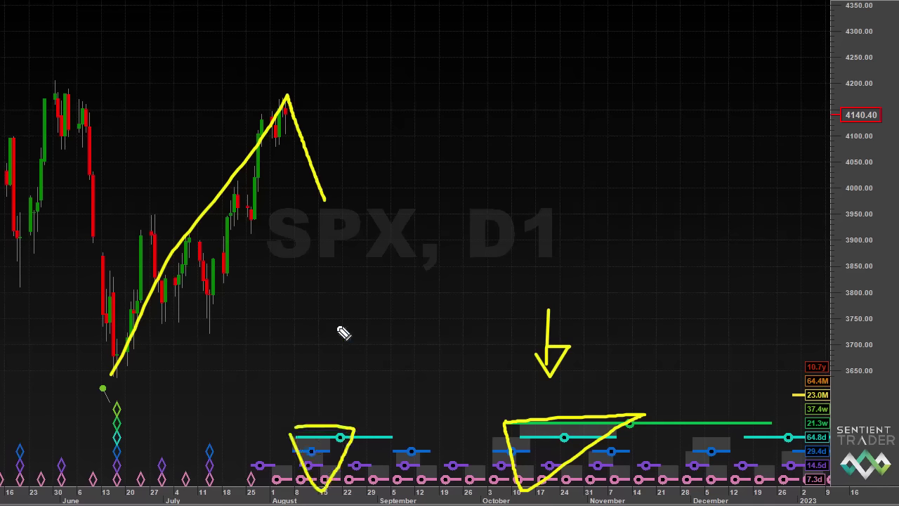
pyautogui.moveTo(324, 200); pyautogui.dragTo(372, 134)
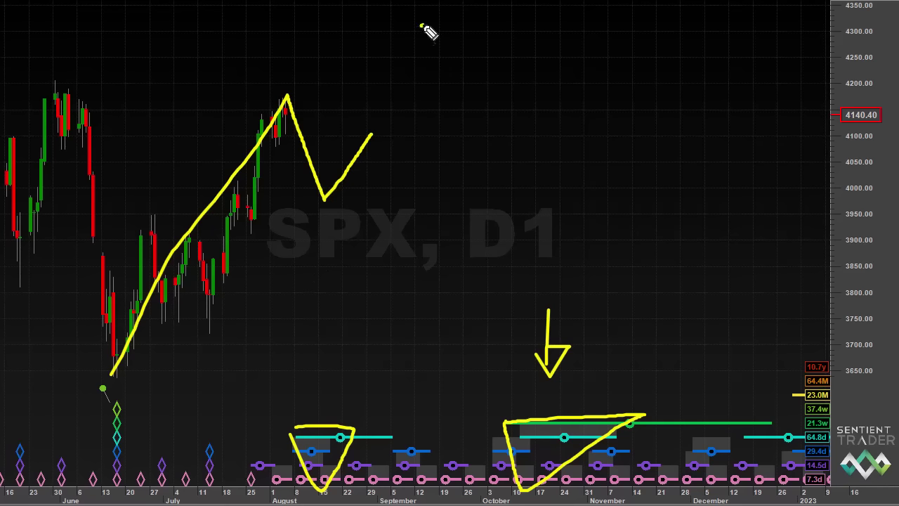
# Draw two question marks beyond the projected rebound, one above and one below its level
pyautogui.moveTo(421, 26)
pyautogui.mouseDown()
pyautogui.moveTo(442, 34)
pyautogui.moveTo(427, 53)
pyautogui.mouseUp()
pyautogui.click(426, 60)
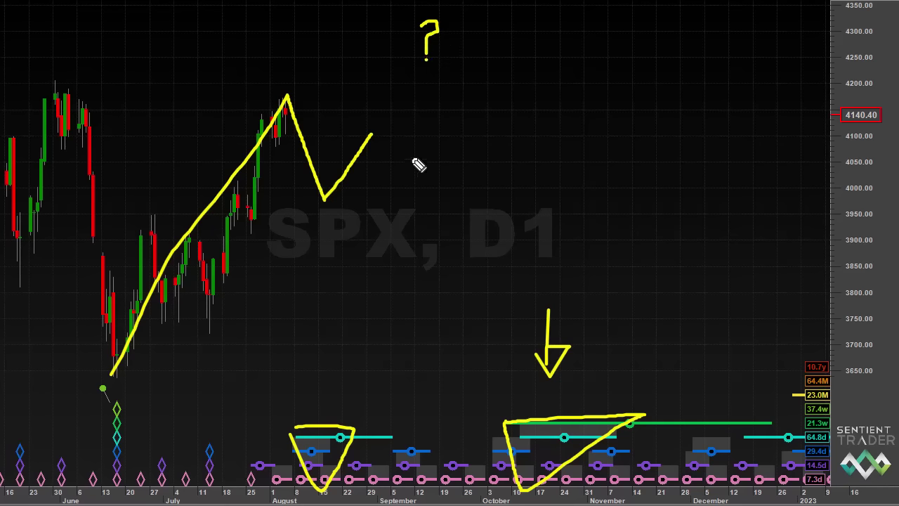
pyautogui.moveTo(419, 152)
pyautogui.mouseDown()
pyautogui.moveTo(435, 146)
pyautogui.moveTo(424, 176)
pyautogui.mouseUp()
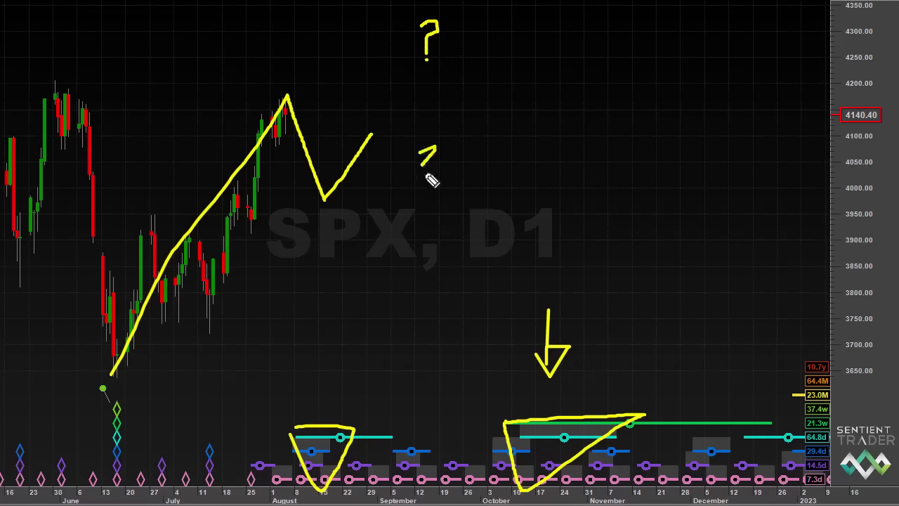
pyautogui.click(417, 196)
# Draw a rising arrow below the June–August rally scored +1 and a falling arrow beyond the August peak scored -1
pyautogui.moveTo(144, 388)
pyautogui.mouseDown()
pyautogui.moveTo(241, 305)
pyautogui.moveTo(254, 325)
pyautogui.moveTo(281, 297)
pyautogui.moveTo(239, 299)
pyautogui.mouseUp()
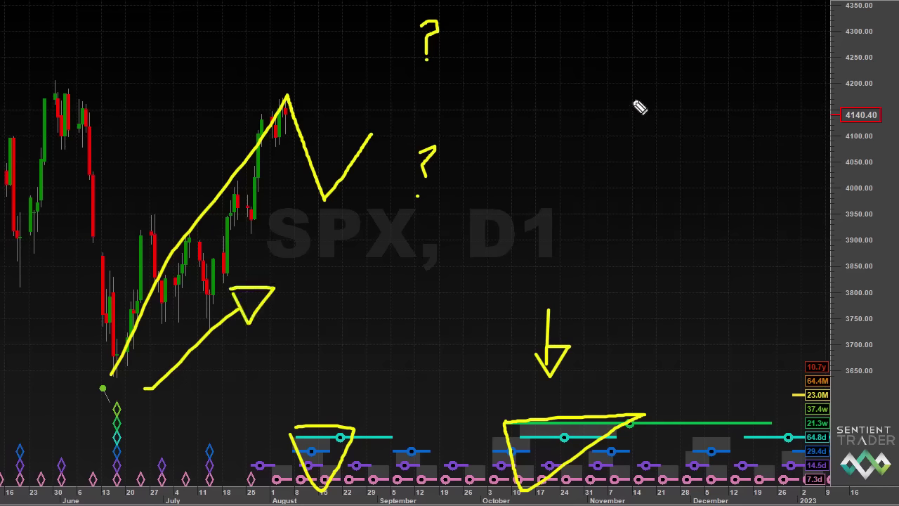
pyautogui.moveTo(633, 98)
pyautogui.mouseDown()
pyautogui.moveTo(632, 133)
pyautogui.moveTo(660, 112)
pyautogui.mouseUp()
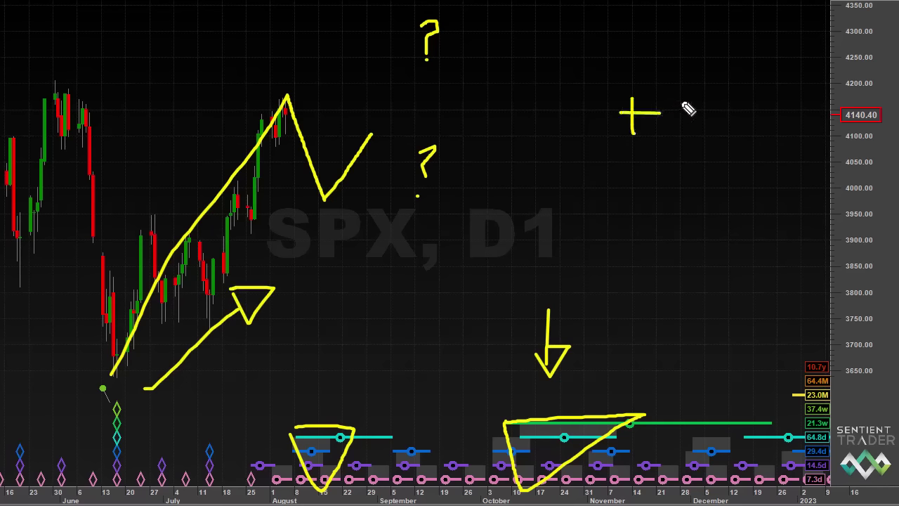
pyautogui.moveTo(690, 86); pyautogui.dragTo(686, 139)
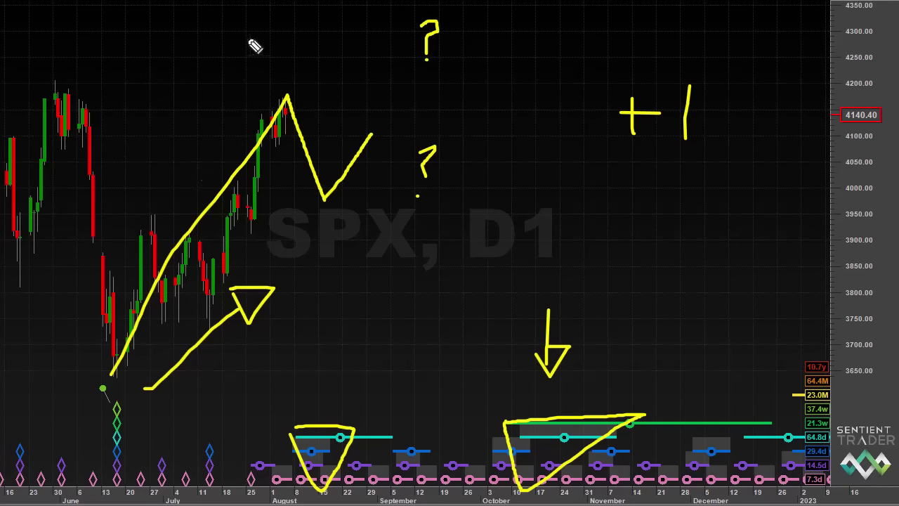
pyautogui.moveTo(296, 30)
pyautogui.mouseDown()
pyautogui.moveTo(444, 133)
pyautogui.moveTo(455, 126)
pyautogui.mouseUp()
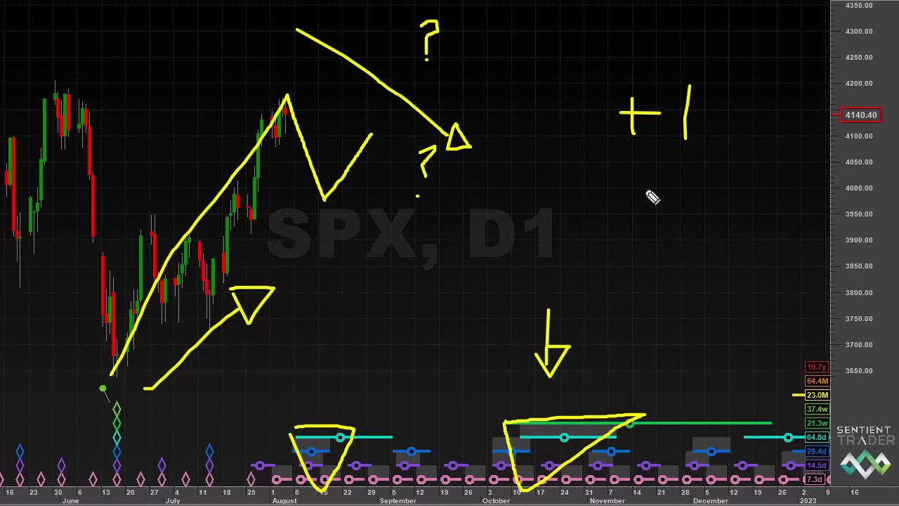
pyautogui.moveTo(610, 181)
pyautogui.mouseDown()
pyautogui.moveTo(655, 182)
pyautogui.moveTo(685, 205)
pyautogui.mouseUp()
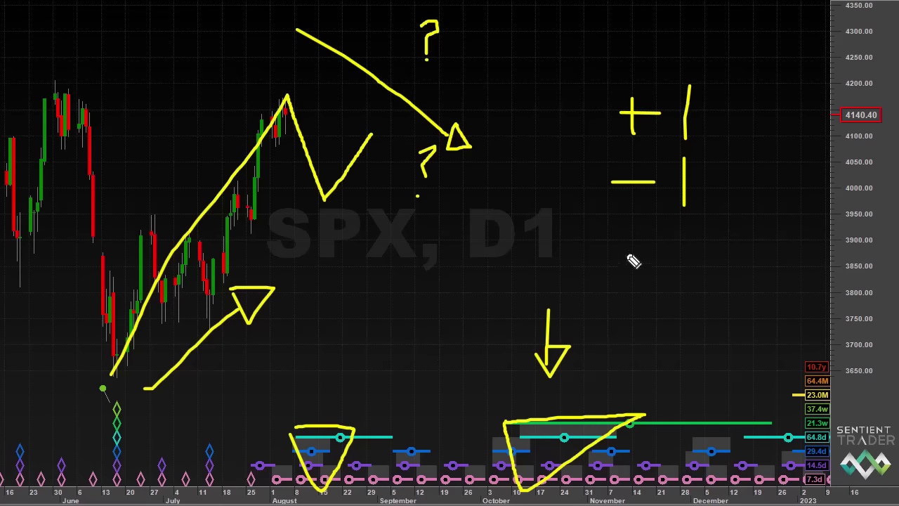
# Add a large crossed circle and a -1 with an arrow pointing at it to the tally, underline it and write -1 as the total
pyautogui.moveTo(695, 241)
pyautogui.mouseDown()
pyautogui.moveTo(619, 231)
pyautogui.moveTo(622, 280)
pyautogui.moveTo(675, 282)
pyautogui.moveTo(686, 242)
pyautogui.moveTo(642, 219)
pyautogui.moveTo(605, 262)
pyautogui.mouseUp()
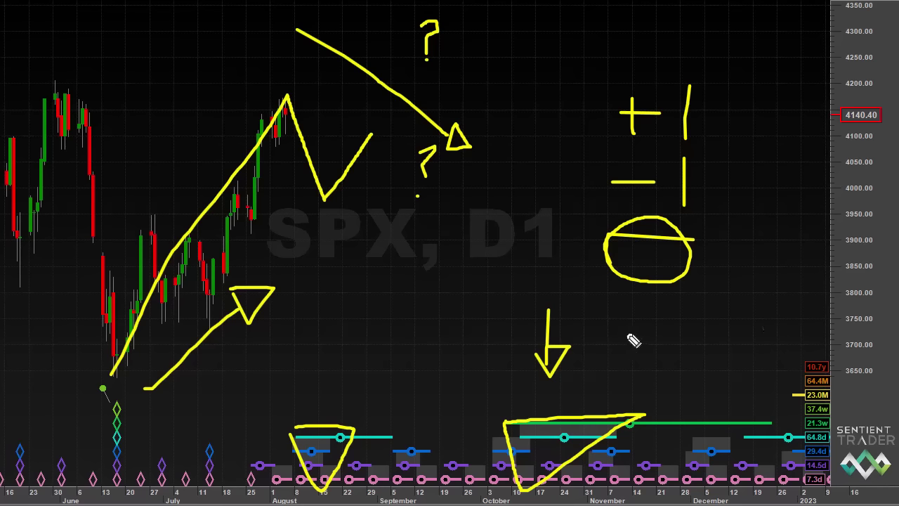
pyautogui.moveTo(616, 338); pyautogui.dragTo(662, 344)
pyautogui.moveTo(686, 302); pyautogui.dragTo(683, 357)
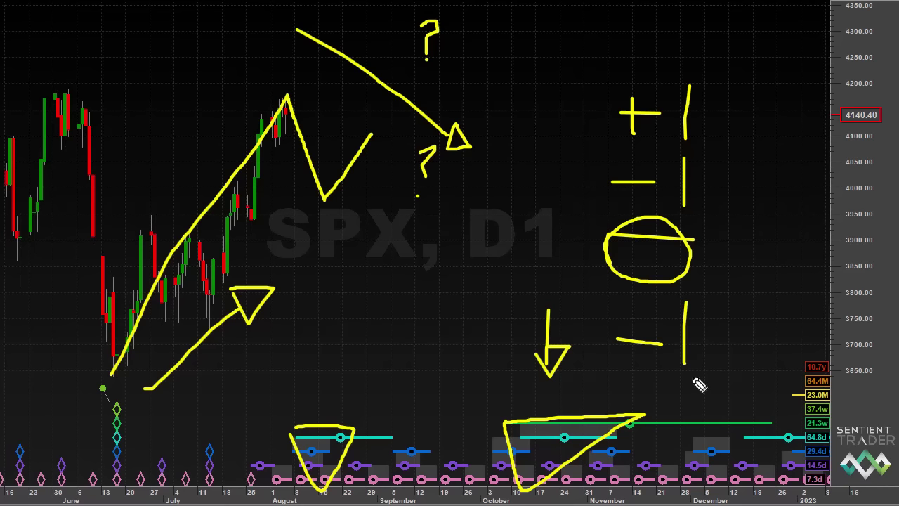
pyautogui.moveTo(757, 264)
pyautogui.mouseDown()
pyautogui.moveTo(727, 314)
pyautogui.moveTo(712, 308)
pyautogui.moveTo(730, 334)
pyautogui.mouseUp()
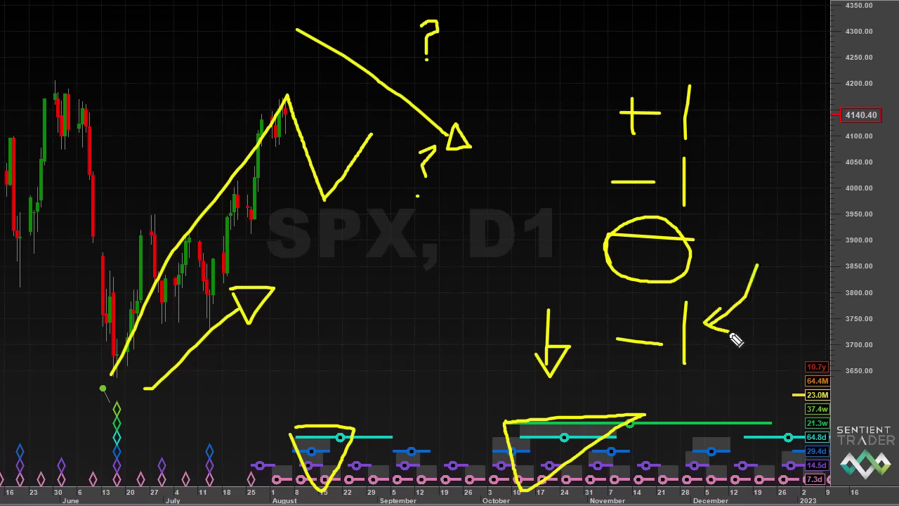
pyautogui.moveTo(722, 303); pyautogui.dragTo(719, 332)
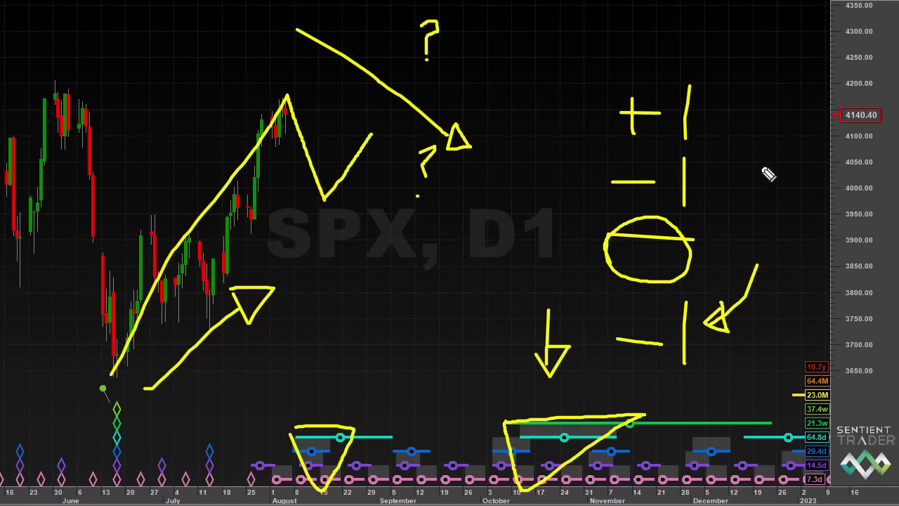
pyautogui.moveTo(602, 386); pyautogui.dragTo(719, 384)
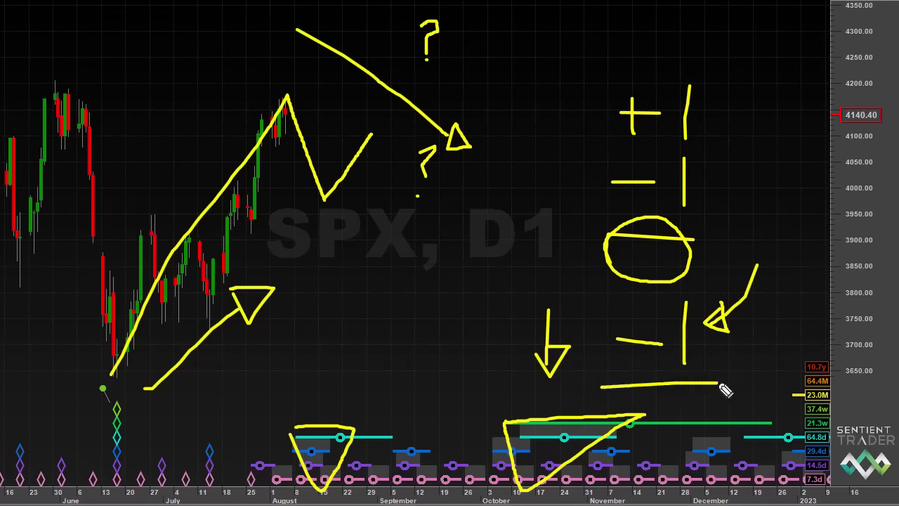
pyautogui.moveTo(658, 415)
pyautogui.mouseDown()
pyautogui.moveTo(685, 408)
pyautogui.moveTo(700, 433)
pyautogui.mouseUp()
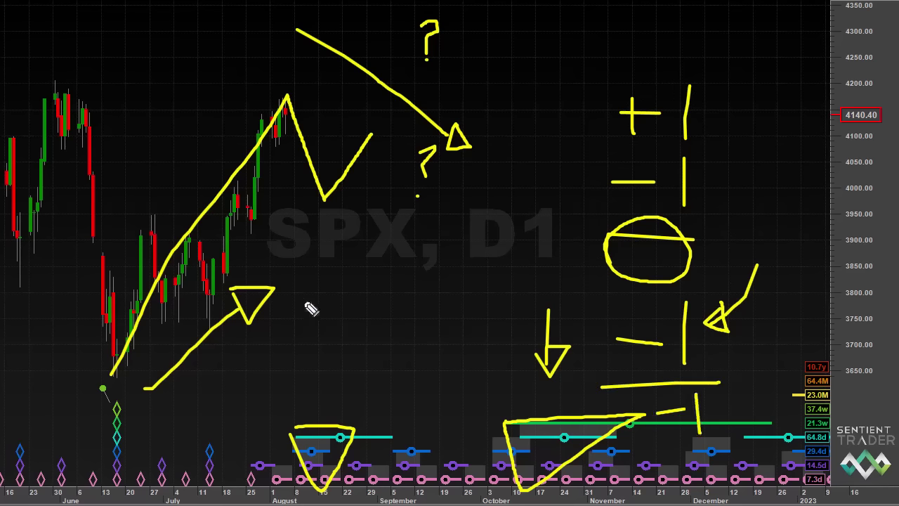
# Clear the annotations, circle the early August peak with an arrow pointing at it, and draw two question marks above October
pyautogui.press('e')
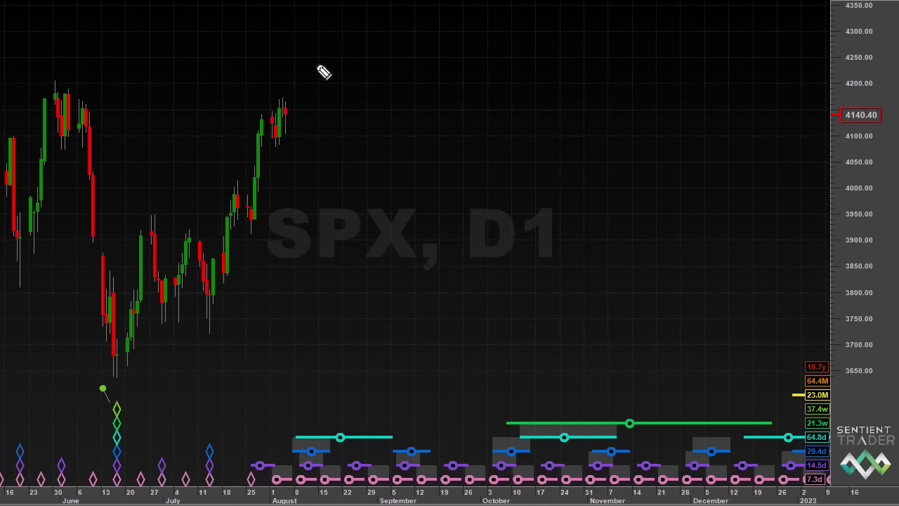
pyautogui.moveTo(318, 65)
pyautogui.mouseDown()
pyautogui.moveTo(276, 106)
pyautogui.moveTo(336, 98)
pyautogui.moveTo(318, 66)
pyautogui.mouseUp()
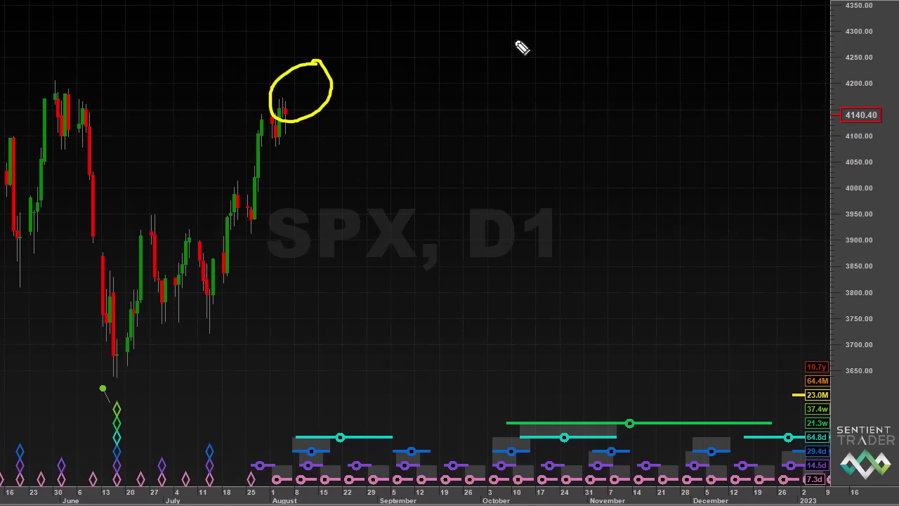
pyautogui.moveTo(511, 44)
pyautogui.mouseDown()
pyautogui.moveTo(530, 49)
pyautogui.moveTo(514, 63)
pyautogui.mouseUp()
pyautogui.click(513, 75)
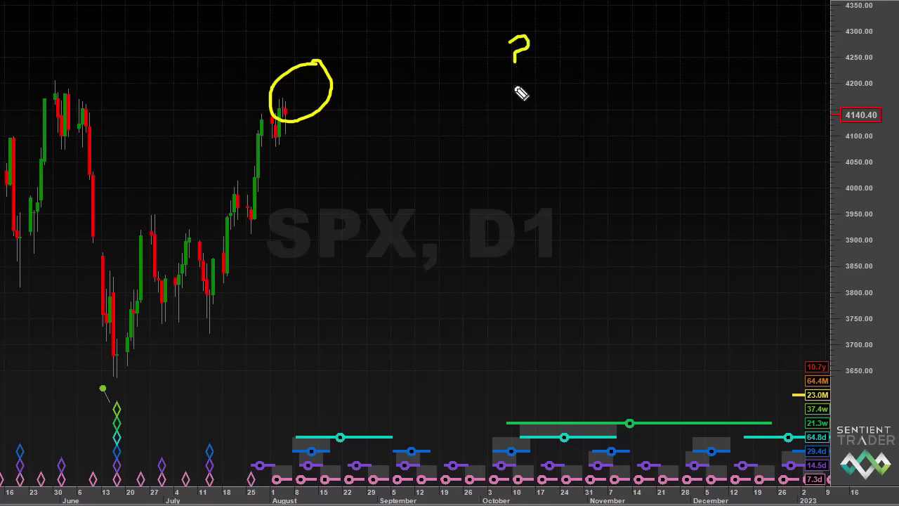
pyautogui.moveTo(516, 192)
pyautogui.mouseDown()
pyautogui.moveTo(528, 196)
pyautogui.moveTo(510, 218)
pyautogui.mouseUp()
pyautogui.click(507, 227)
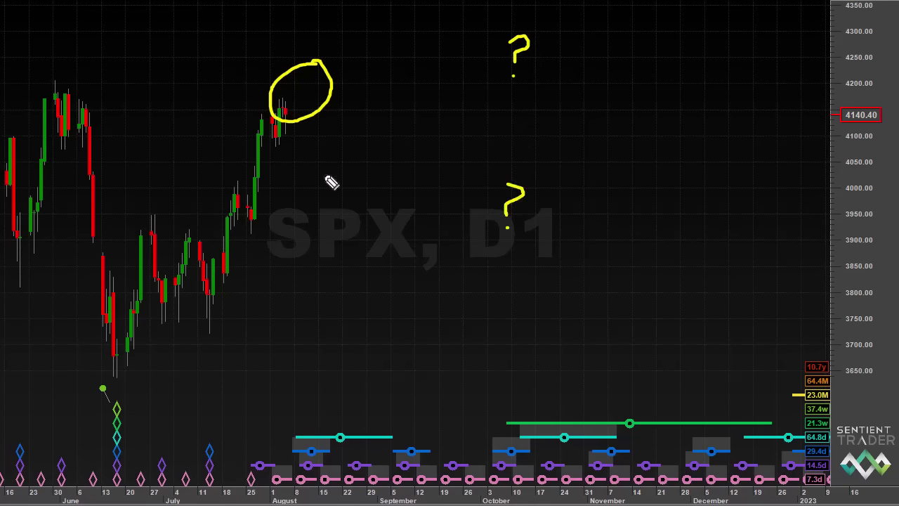
pyautogui.moveTo(217, 29)
pyautogui.mouseDown()
pyautogui.moveTo(274, 63)
pyautogui.moveTo(253, 80)
pyautogui.moveTo(276, 87)
pyautogui.moveTo(270, 41)
pyautogui.mouseUp()
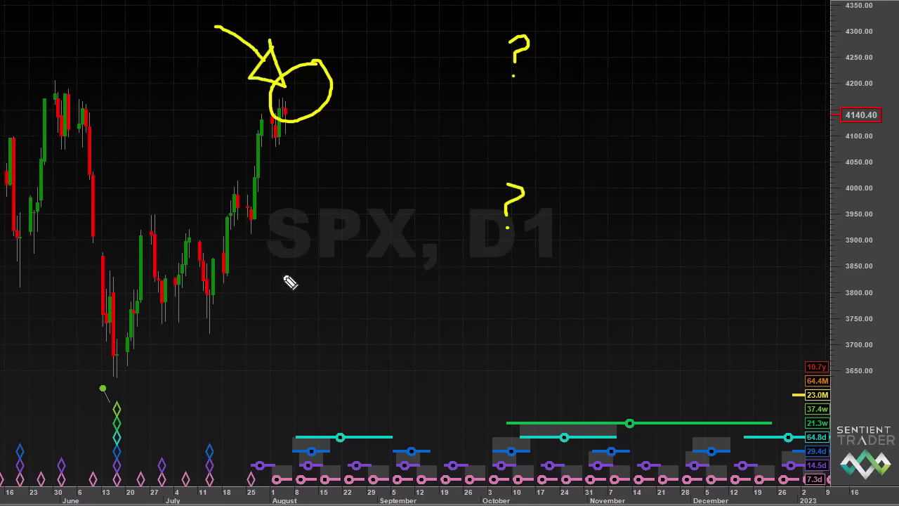
# Trace the rally from the June low to the August peak and project a drop into mid-August, marking that trough zone with a triangle
pyautogui.moveTo(116, 374)
pyautogui.mouseDown()
pyautogui.moveTo(244, 160)
pyautogui.moveTo(298, 95)
pyautogui.mouseUp()
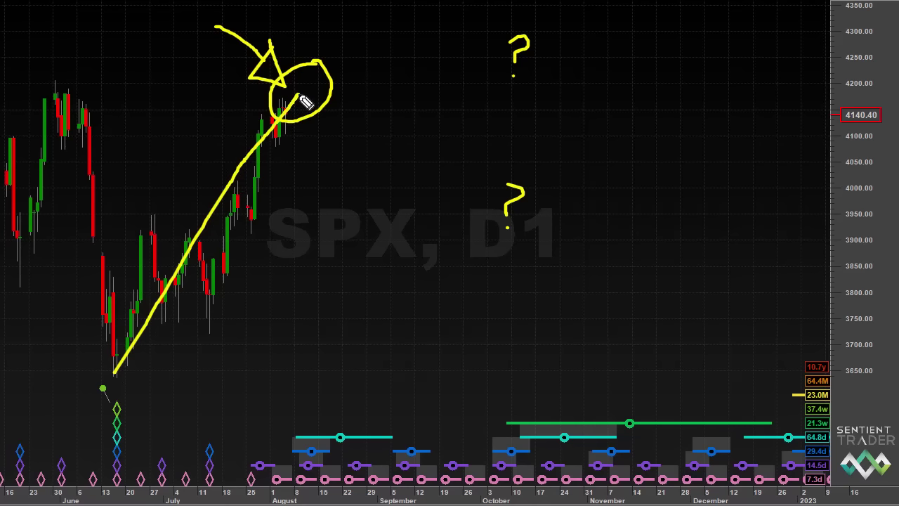
pyautogui.moveTo(299, 96); pyautogui.dragTo(330, 181)
pyautogui.moveTo(295, 447)
pyautogui.mouseDown()
pyautogui.moveTo(324, 483)
pyautogui.moveTo(357, 436)
pyautogui.moveTo(293, 437)
pyautogui.mouseUp()
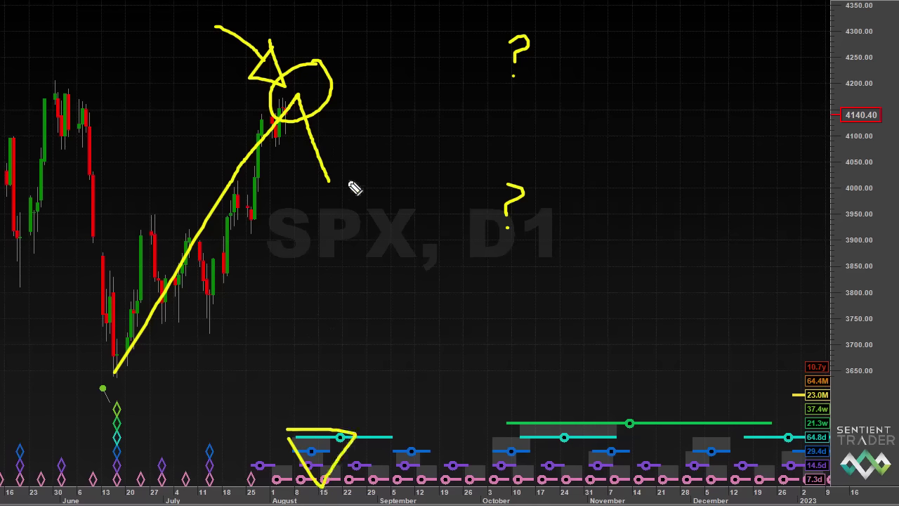
# Sketch a steep and a shallow rebound from the mid-August dip, and a decline from September to about 3700 in early November
pyautogui.moveTo(329, 180); pyautogui.dragTo(408, 106)
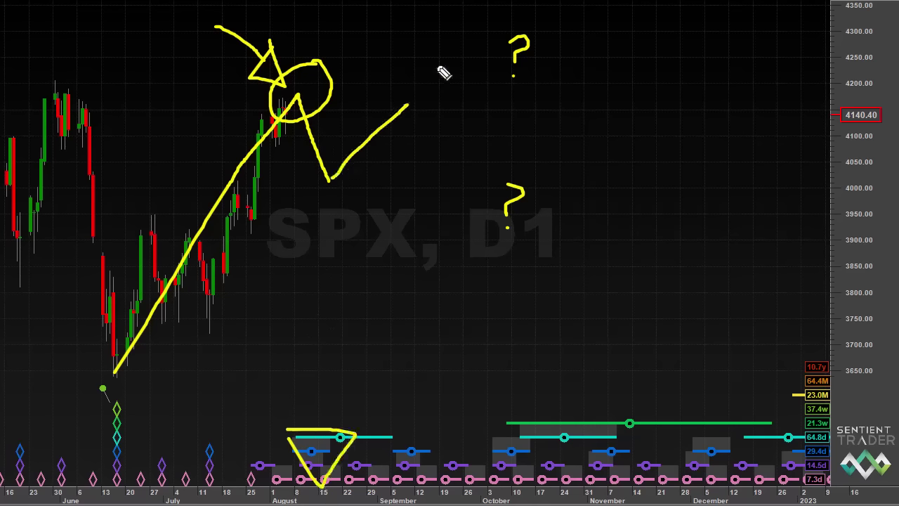
pyautogui.moveTo(427, 78); pyautogui.dragTo(460, 47)
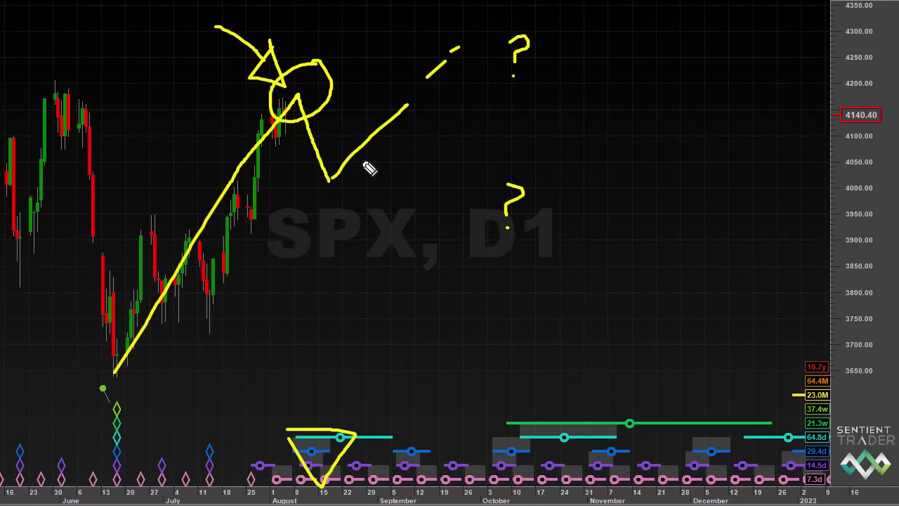
pyautogui.moveTo(365, 158)
pyautogui.mouseDown()
pyautogui.moveTo(331, 180)
pyautogui.moveTo(403, 137)
pyautogui.mouseUp()
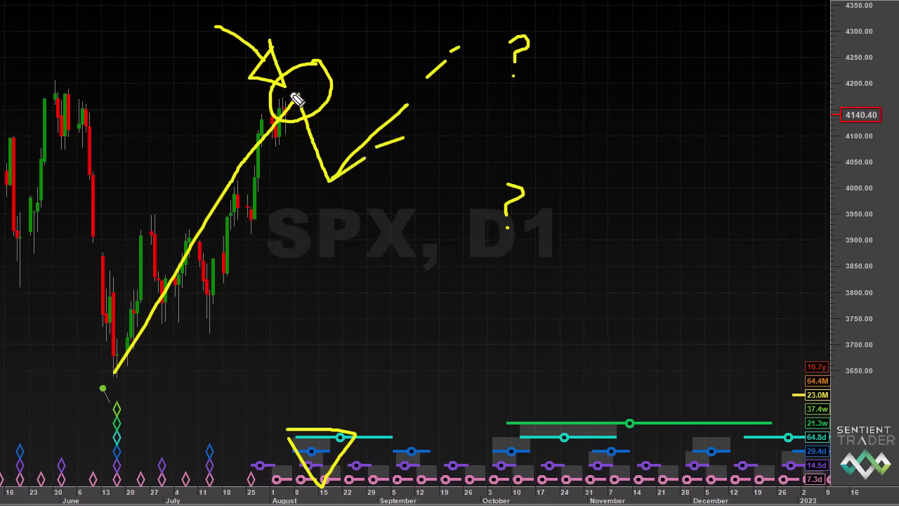
pyautogui.moveTo(431, 147)
pyautogui.mouseDown()
pyautogui.moveTo(555, 277)
pyautogui.moveTo(597, 343)
pyautogui.mouseUp()
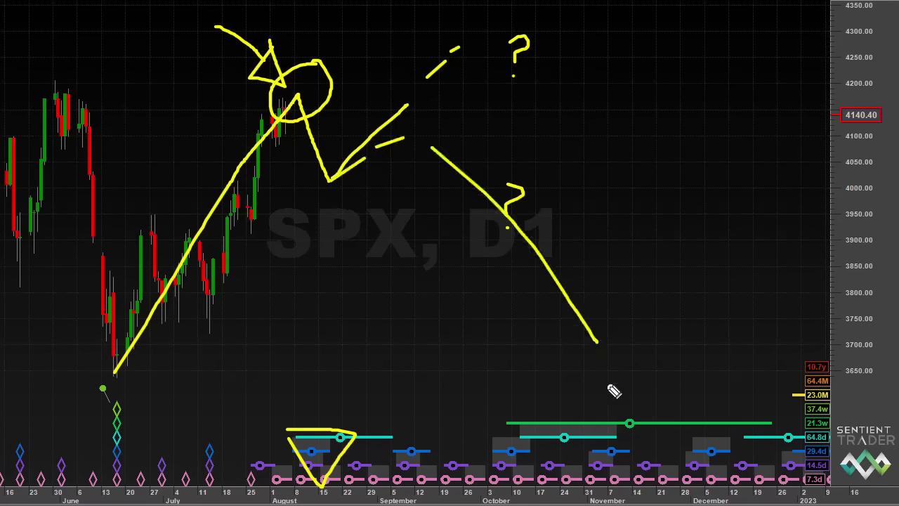
# Clear the annotations, display the dashed price projection line, and draw an arrow pointing toward the mid-June trough diamonds
pyautogui.press('Escape')
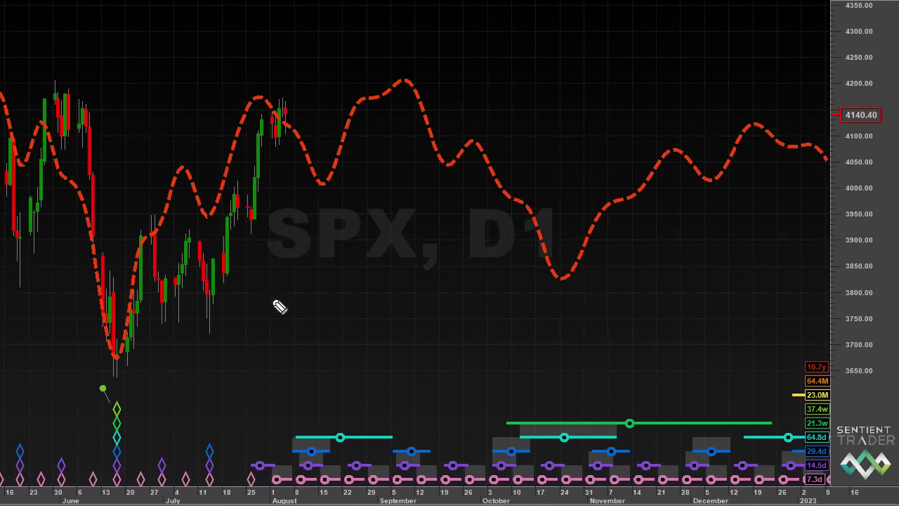
pyautogui.moveTo(274, 296)
pyautogui.mouseDown()
pyautogui.moveTo(172, 415)
pyautogui.moveTo(155, 417)
pyautogui.moveTo(167, 424)
pyautogui.moveTo(168, 406)
pyautogui.moveTo(153, 420)
pyautogui.moveTo(186, 433)
pyautogui.moveTo(172, 415)
pyautogui.mouseUp()
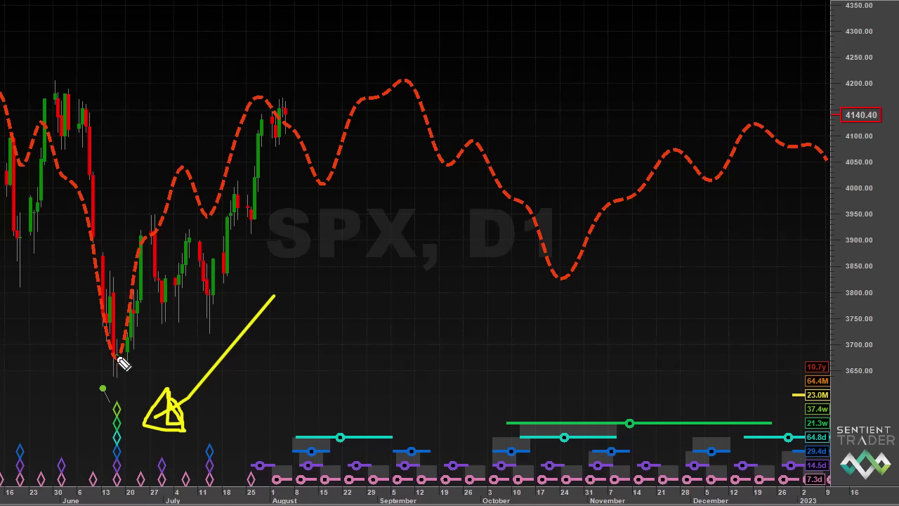
# Trace the June-to-August rise, the drop to mid-August and the early September rebound, marking the mid-August trough zone with a triangle
pyautogui.moveTo(115, 356)
pyautogui.mouseDown()
pyautogui.moveTo(266, 118)
pyautogui.moveTo(273, 88)
pyautogui.moveTo(261, 87)
pyautogui.moveTo(321, 185)
pyautogui.mouseUp()
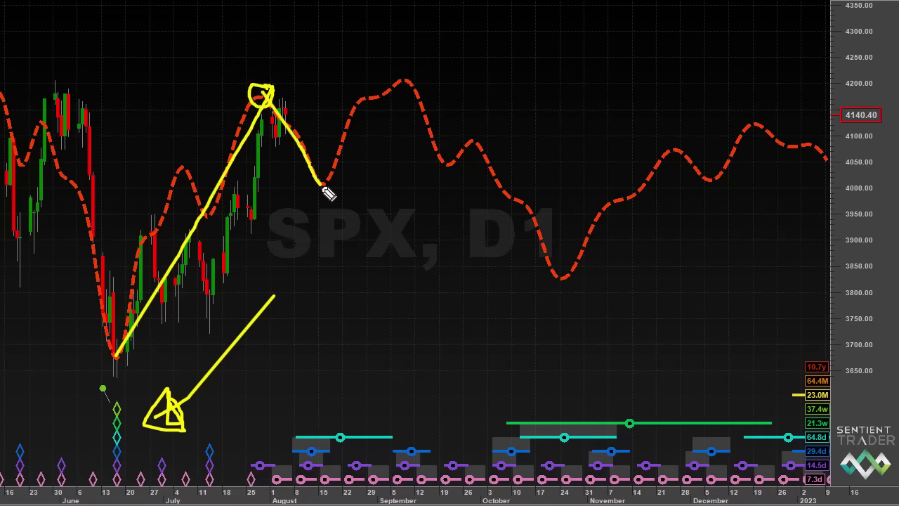
pyautogui.moveTo(300, 441)
pyautogui.mouseDown()
pyautogui.moveTo(320, 489)
pyautogui.moveTo(349, 432)
pyautogui.moveTo(299, 441)
pyautogui.mouseUp()
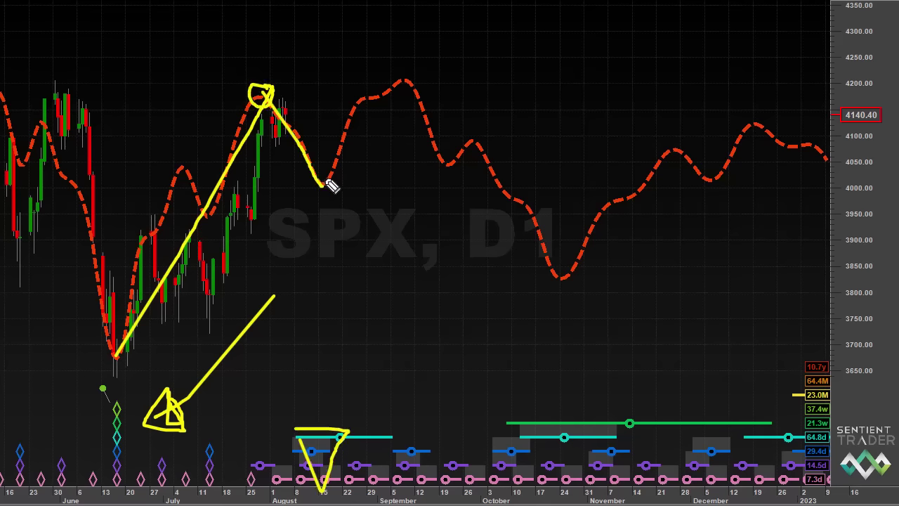
pyautogui.moveTo(322, 181); pyautogui.dragTo(399, 82)
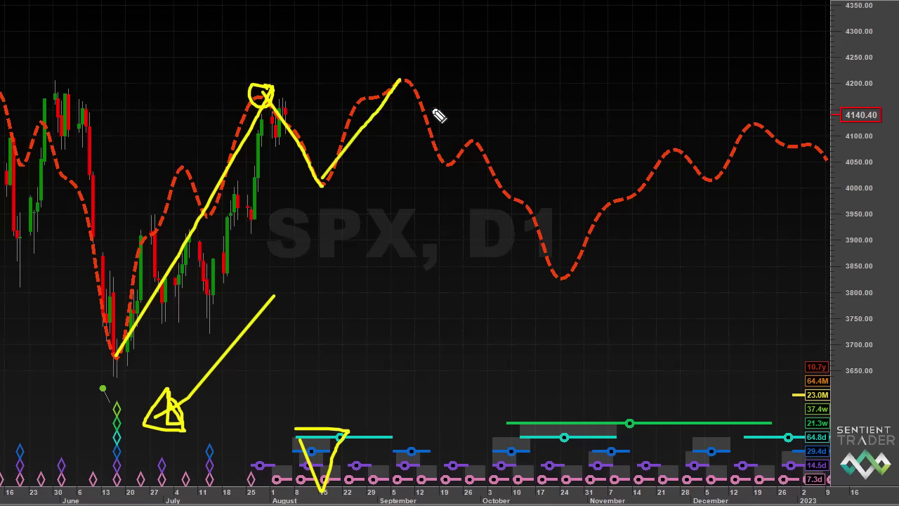
# Point an arrow at the early September projected peak, trace the decline to about 3840 in late October, and mark the October trough zone
pyautogui.moveTo(520, 76)
pyautogui.mouseDown()
pyautogui.moveTo(427, 79)
pyautogui.moveTo(446, 89)
pyautogui.moveTo(448, 71)
pyautogui.moveTo(447, 92)
pyautogui.mouseUp()
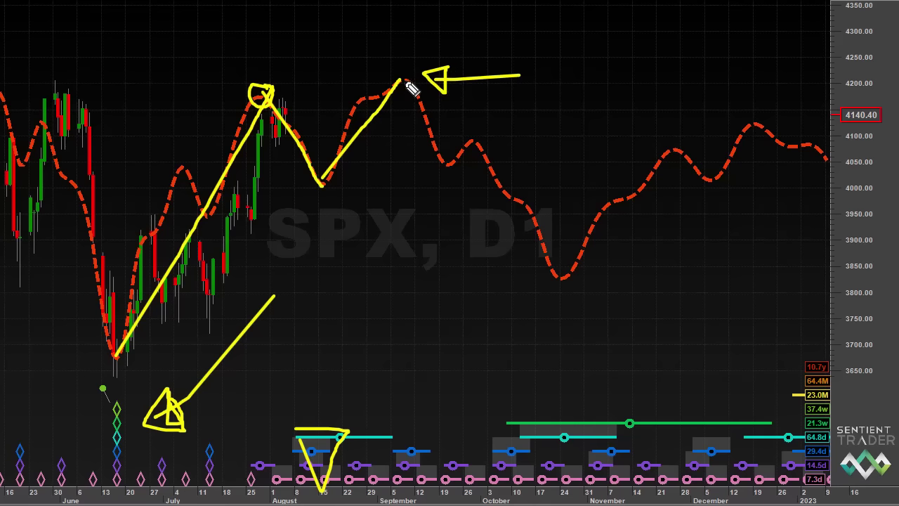
pyautogui.moveTo(408, 83)
pyautogui.mouseDown()
pyautogui.moveTo(460, 145)
pyautogui.moveTo(507, 223)
pyautogui.moveTo(558, 271)
pyautogui.mouseUp()
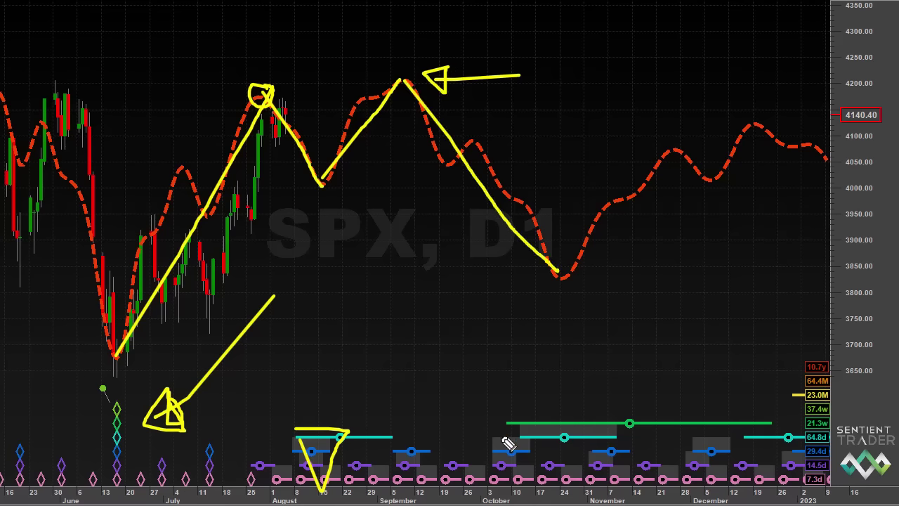
pyautogui.moveTo(492, 418)
pyautogui.mouseDown()
pyautogui.moveTo(521, 485)
pyautogui.moveTo(596, 423)
pyautogui.moveTo(508, 425)
pyautogui.mouseUp()
# Clear the annotations, point an arrow down at the late July projected peak, and trace the projection from mid-July to mid-August
pyautogui.press('e')
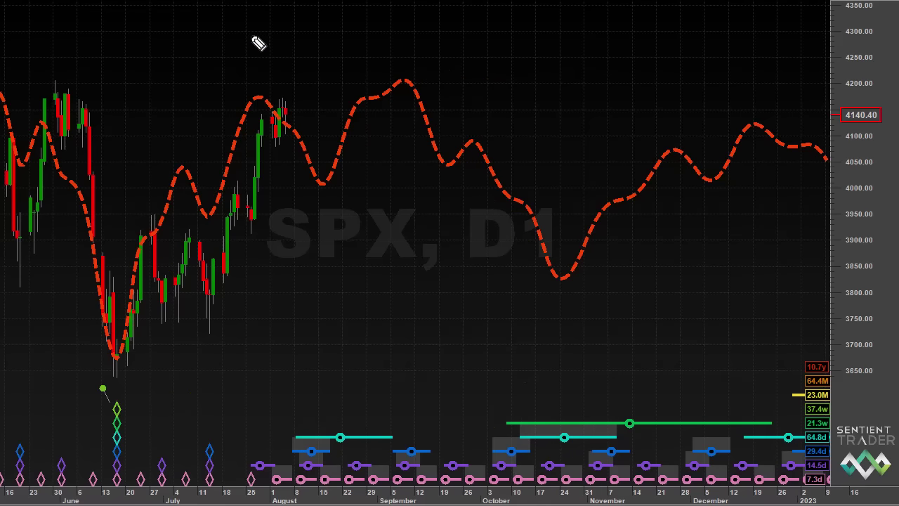
pyautogui.moveTo(251, 25); pyautogui.dragTo(253, 76)
pyautogui.moveTo(252, 76); pyautogui.dragTo(265, 68)
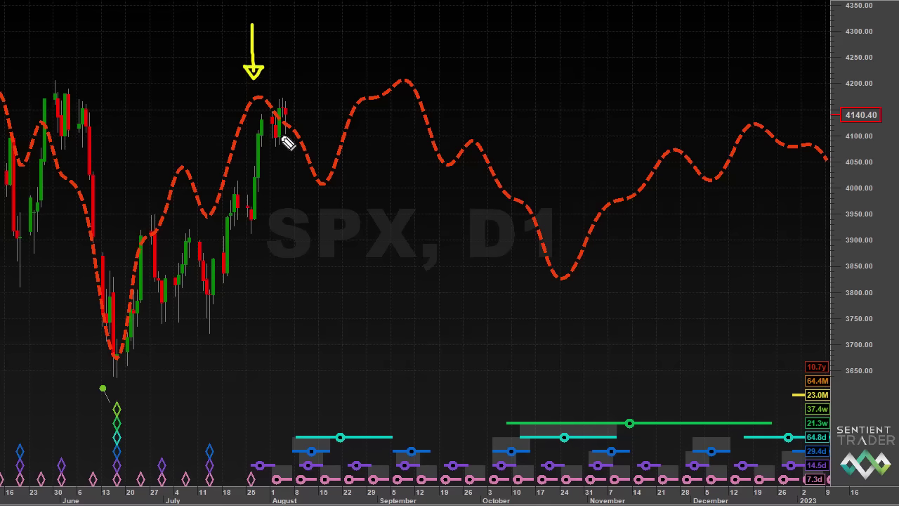
pyautogui.moveTo(210, 213)
pyautogui.mouseDown()
pyautogui.moveTo(203, 215)
pyautogui.moveTo(213, 220)
pyautogui.moveTo(229, 187)
pyautogui.moveTo(259, 94)
pyautogui.moveTo(336, 195)
pyautogui.mouseUp()
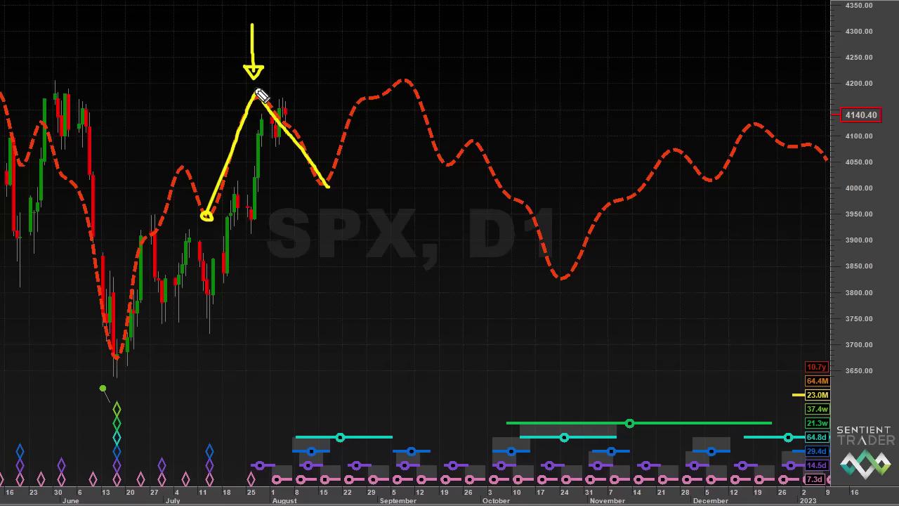
# Display the 80 day FLD, circle its mid-July price cross labelled A, and draw an arrow to the mid-June trough diamonds
pyautogui.press('Escape')
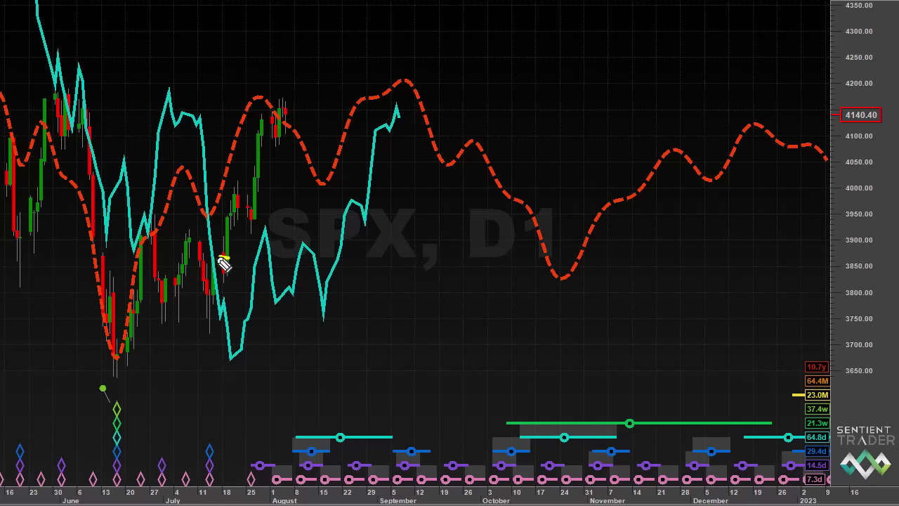
pyautogui.moveTo(224, 260)
pyautogui.mouseDown()
pyautogui.moveTo(204, 280)
pyautogui.moveTo(237, 287)
pyautogui.moveTo(231, 269)
pyautogui.mouseUp()
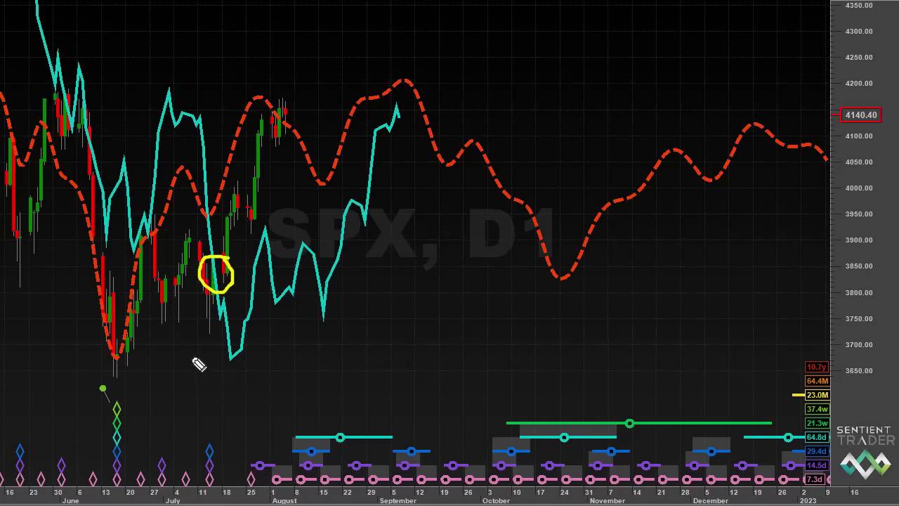
pyautogui.moveTo(192, 309); pyautogui.dragTo(181, 339)
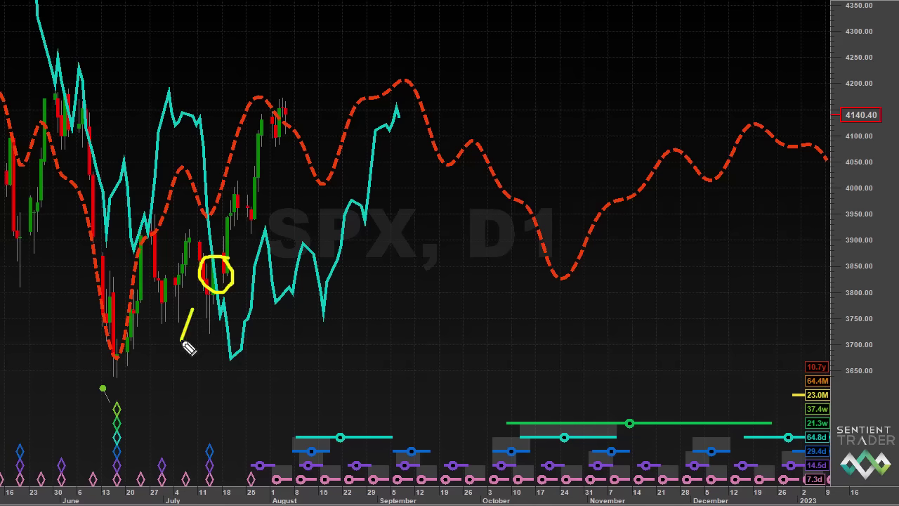
pyautogui.moveTo(193, 309)
pyautogui.mouseDown()
pyautogui.moveTo(204, 338)
pyautogui.moveTo(201, 327)
pyautogui.mouseUp()
pyautogui.moveTo(172, 374)
pyautogui.mouseDown()
pyautogui.moveTo(122, 401)
pyautogui.moveTo(144, 406)
pyautogui.mouseUp()
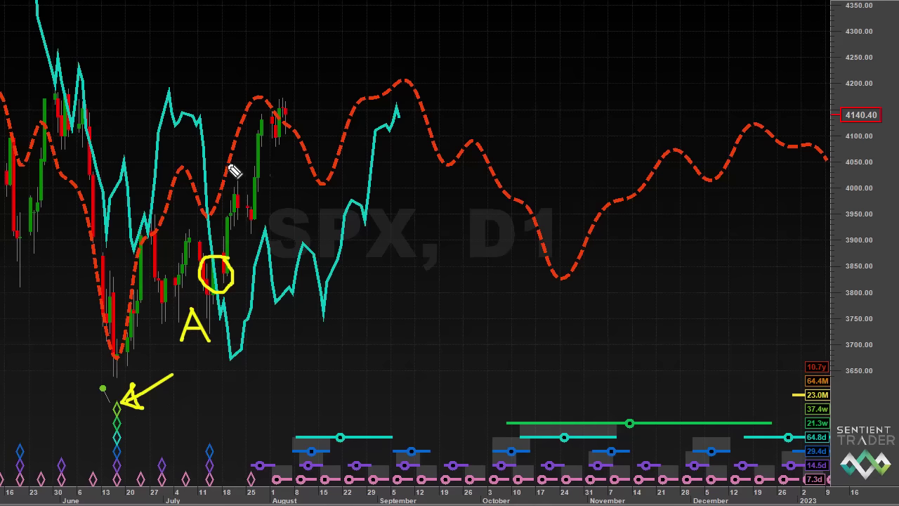
# Mark the late July price with an arrow near 4050, outline the mid-August trough zone with a triangle, and circle the projection's dip
pyautogui.moveTo(220, 161); pyautogui.dragTo(241, 159)
pyautogui.moveTo(238, 149)
pyautogui.mouseDown()
pyautogui.moveTo(252, 160)
pyautogui.moveTo(241, 166)
pyautogui.mouseUp()
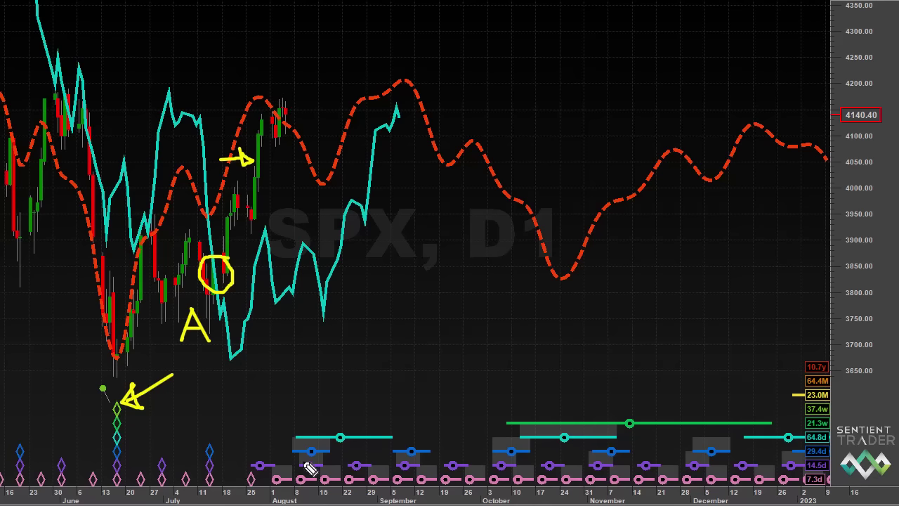
pyautogui.moveTo(297, 436)
pyautogui.mouseDown()
pyautogui.moveTo(325, 492)
pyautogui.moveTo(365, 429)
pyautogui.moveTo(298, 440)
pyautogui.mouseUp()
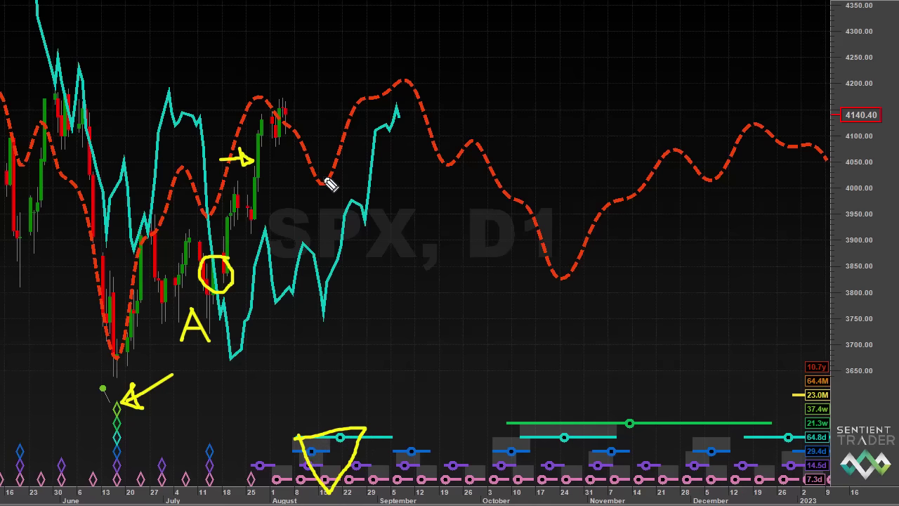
pyautogui.moveTo(327, 175)
pyautogui.mouseDown()
pyautogui.moveTo(314, 187)
pyautogui.moveTo(328, 176)
pyautogui.mouseUp()
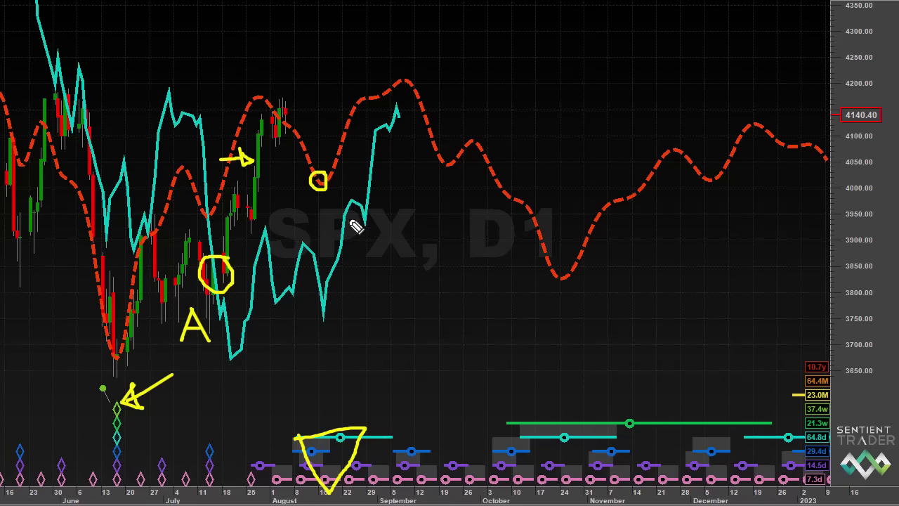
# Draw one arrow pointing at the 80 day FLD's late August rise and another at the circled mid-August projection dip
pyautogui.moveTo(431, 291)
pyautogui.mouseDown()
pyautogui.moveTo(351, 271)
pyautogui.moveTo(360, 259)
pyautogui.mouseUp()
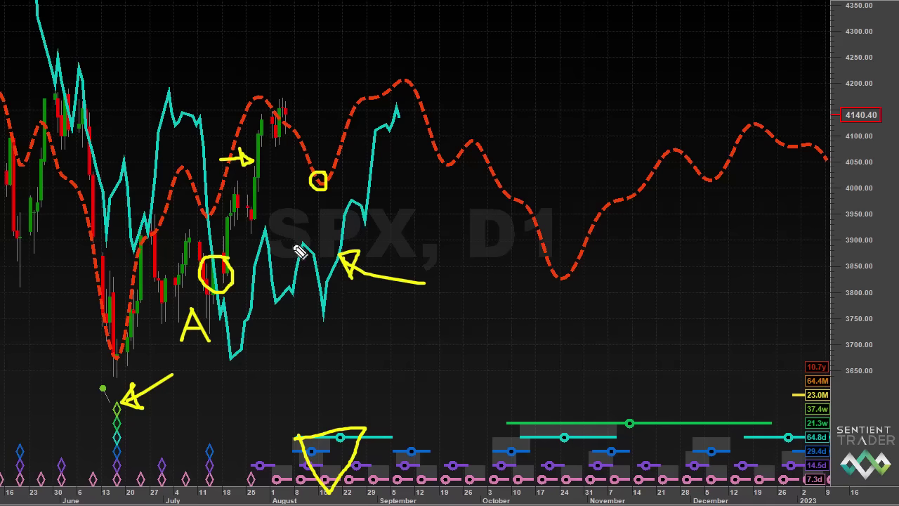
pyautogui.moveTo(314, 200); pyautogui.dragTo(291, 245)
pyautogui.moveTo(301, 213)
pyautogui.mouseDown()
pyautogui.moveTo(322, 211)
pyautogui.moveTo(319, 202)
pyautogui.mouseUp()
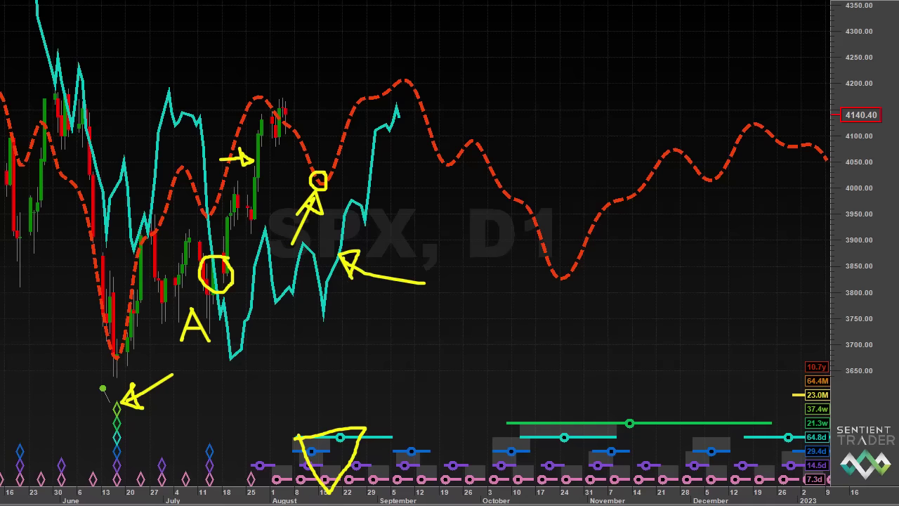
# Clear the annotations and replace the 80 day FLD with the 20 week FLD
pyautogui.press('e')
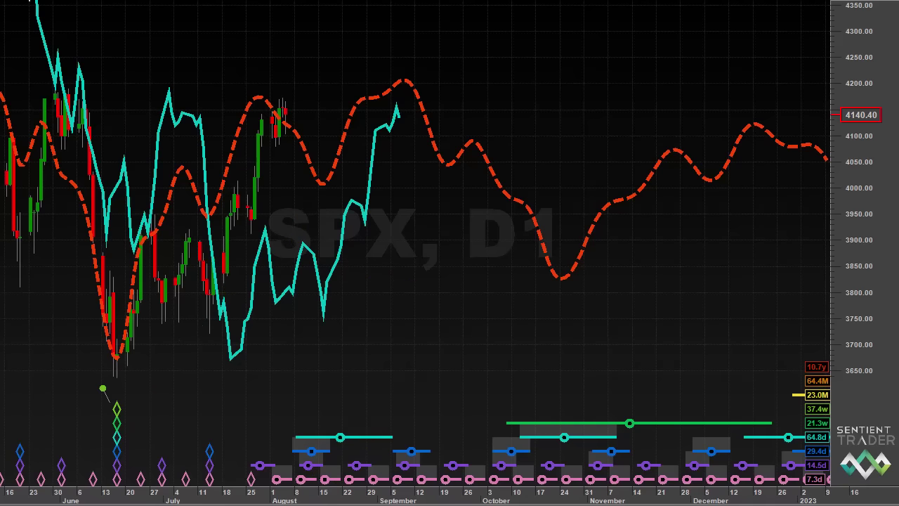
pyautogui.rightClick(157, 234)
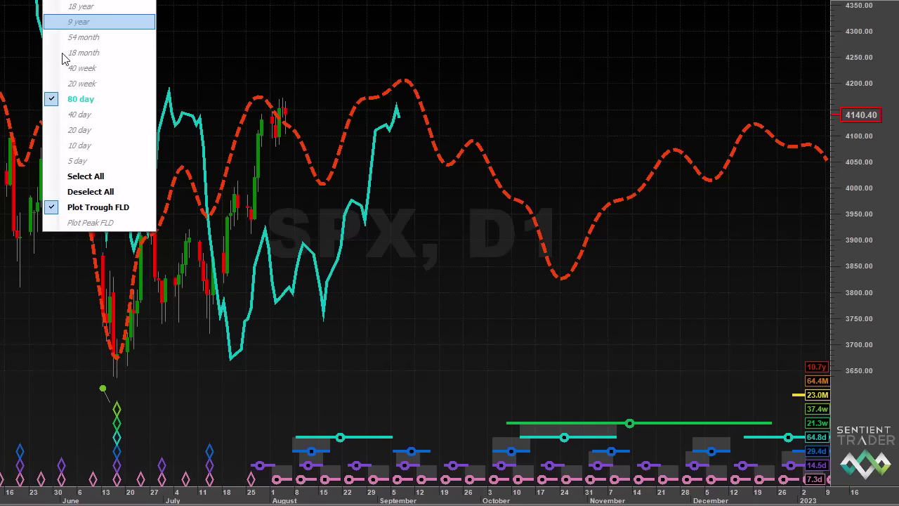
pyautogui.click(70, 84)
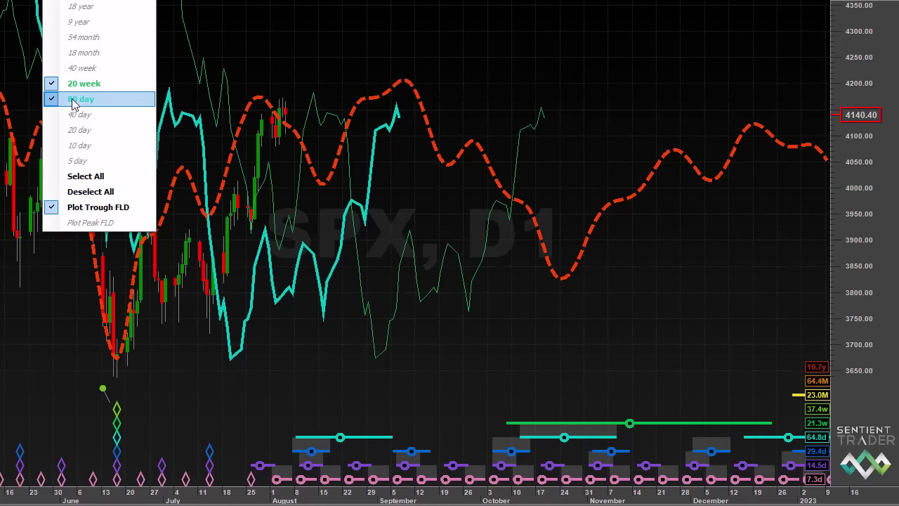
pyautogui.click(239, 229)
pyautogui.rightClick(249, 214)
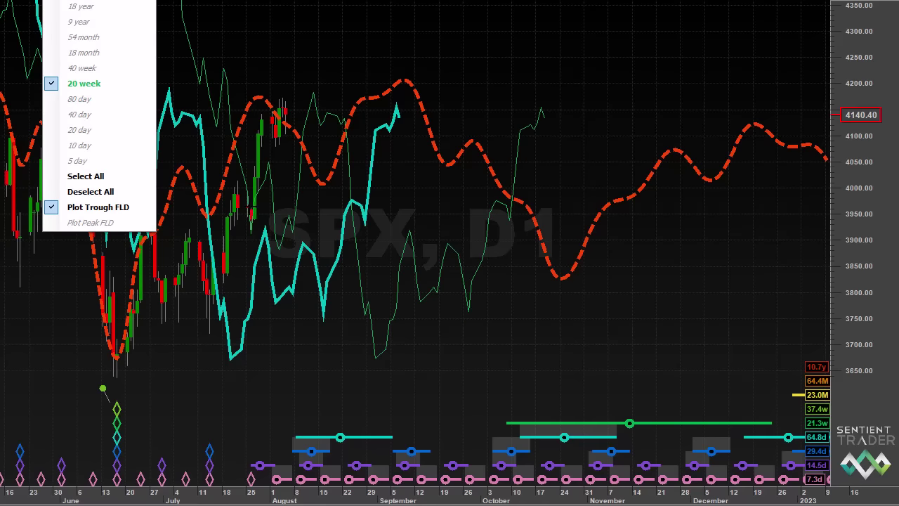
pyautogui.click(249, 213)
# Mark the 20 week FLD cross near 3950 and the June low with horizontal lines, and draw a target arrow near 4250
pyautogui.moveTo(247, 212); pyautogui.dragTo(274, 214)
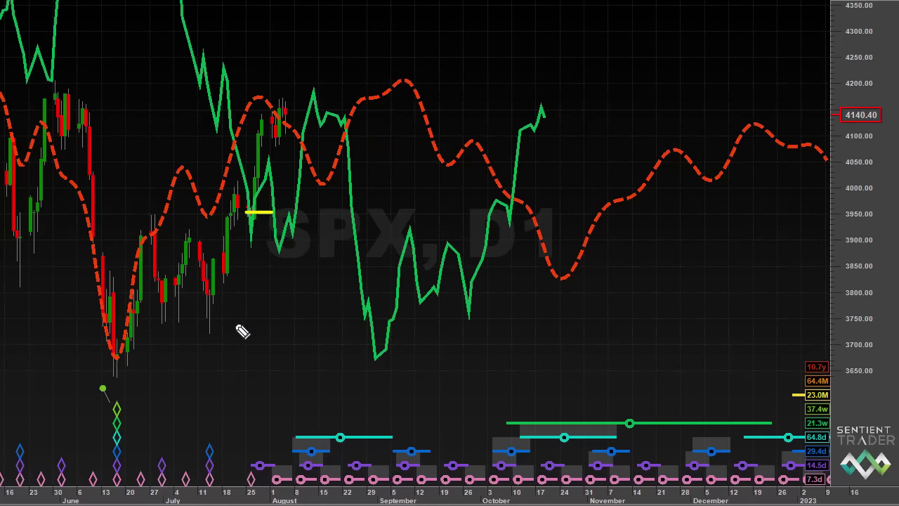
pyautogui.moveTo(170, 379); pyautogui.dragTo(118, 378)
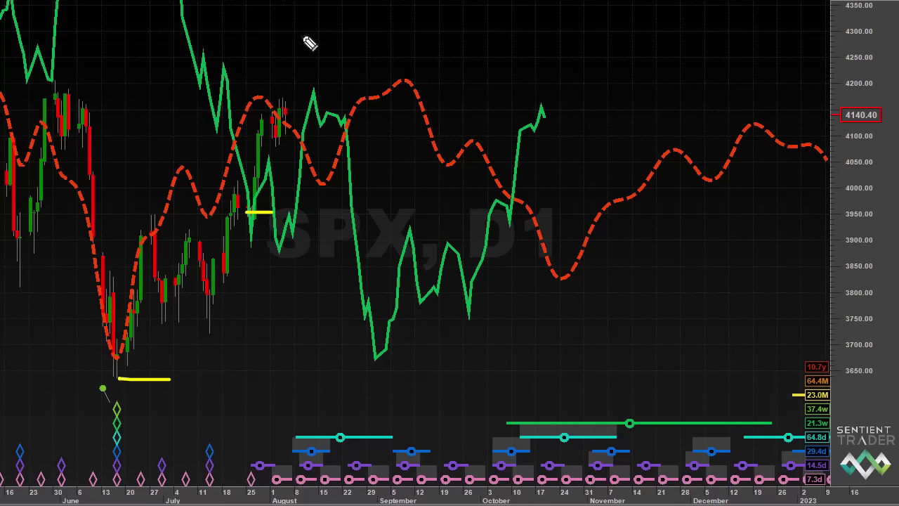
pyautogui.moveTo(291, 53)
pyautogui.mouseDown()
pyautogui.moveTo(319, 53)
pyautogui.moveTo(324, 43)
pyautogui.moveTo(325, 59)
pyautogui.mouseUp()
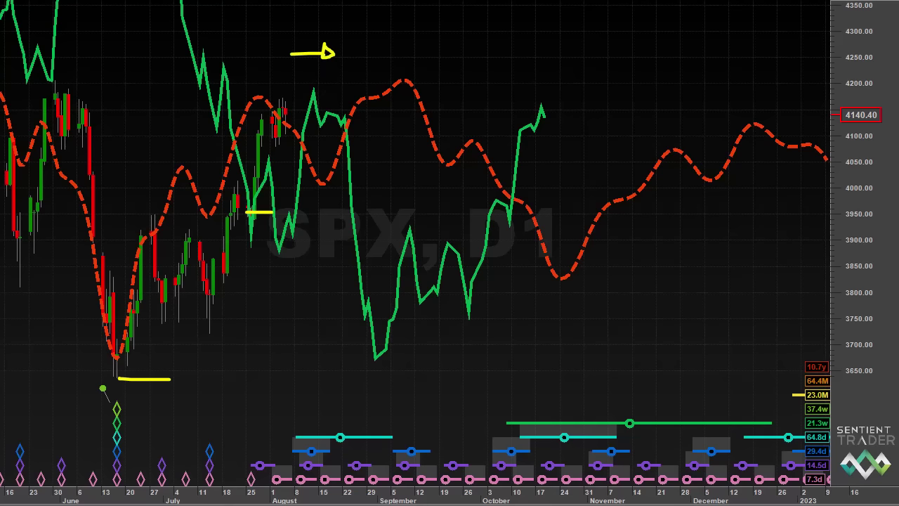
# Clear the annotations, remove the FLD, and show the peak cycle phasing above the price chart
pyautogui.press('e')
pyautogui.hotkey('ctrl', 'z')
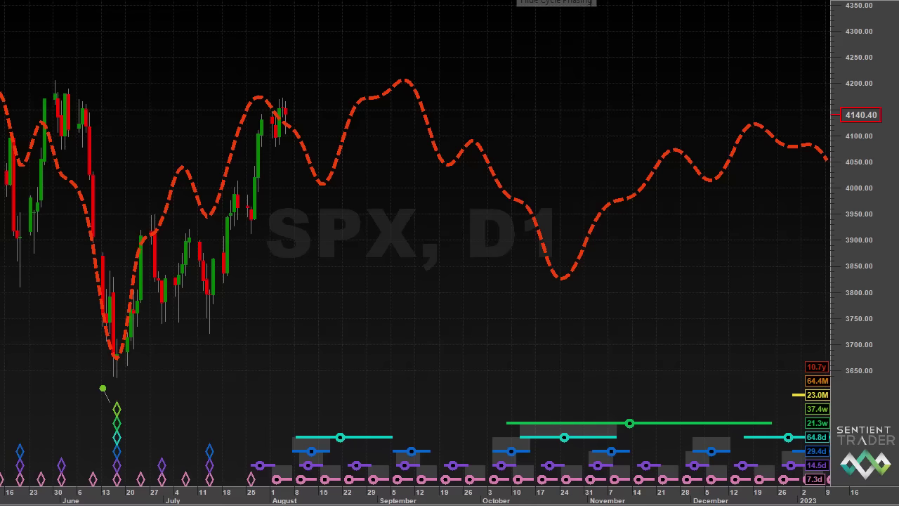
pyautogui.click(556, 0)
pyautogui.click(509, 35)
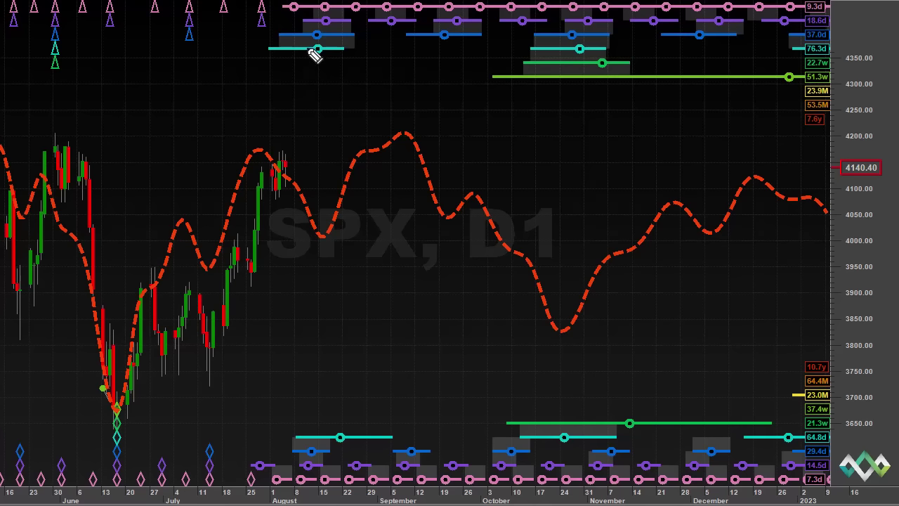
# Outline the mid-August peak and trough zones with triangles and connect them with a vertical line
pyautogui.moveTo(322, 3)
pyautogui.mouseDown()
pyautogui.moveTo(281, 50)
pyautogui.moveTo(356, 59)
pyautogui.moveTo(327, 4)
pyautogui.mouseUp()
pyautogui.moveTo(315, 60); pyautogui.dragTo(312, 485)
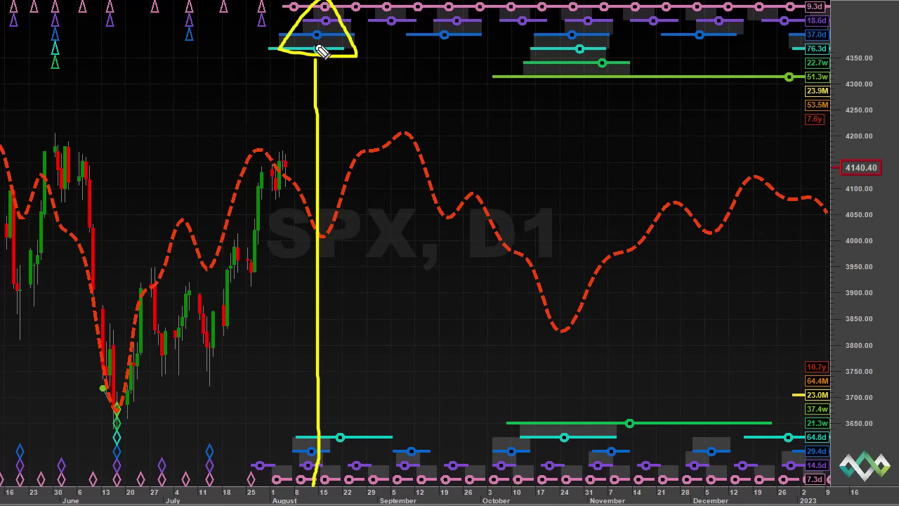
pyautogui.moveTo(298, 455)
pyautogui.mouseDown()
pyautogui.moveTo(316, 483)
pyautogui.moveTo(358, 438)
pyautogui.moveTo(290, 434)
pyautogui.moveTo(298, 440)
pyautogui.mouseUp()
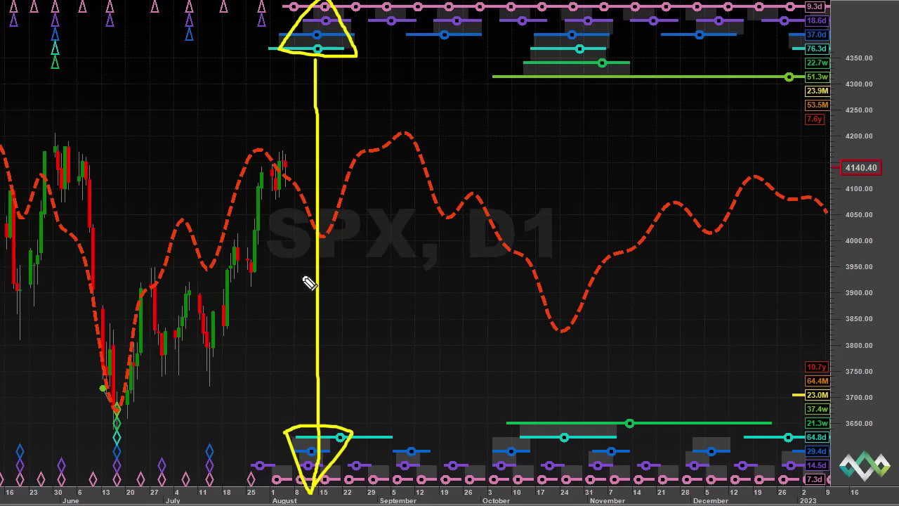
# Switch to the ES=F daily chart and draw arrows pointing at the mid-June trough diamonds and the latest August candle
pyautogui.press('Escape')
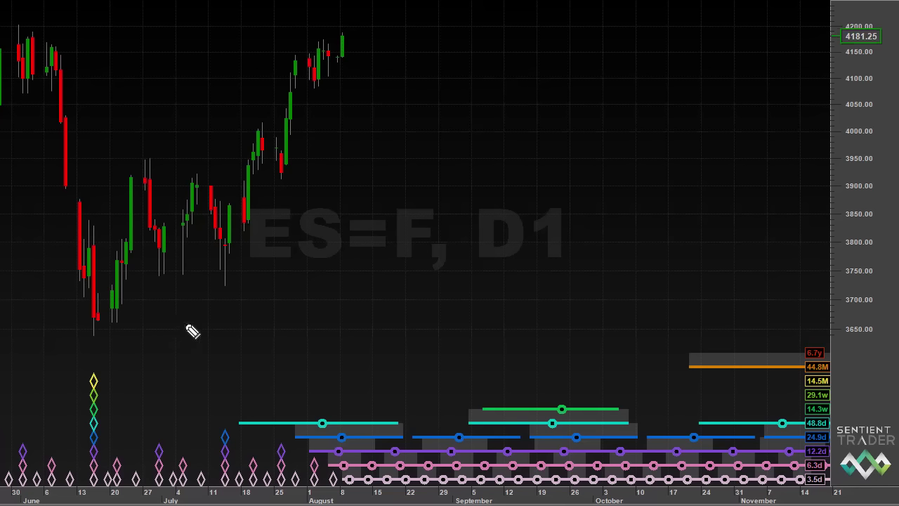
pyautogui.moveTo(192, 331)
pyautogui.mouseDown()
pyautogui.moveTo(103, 381)
pyautogui.moveTo(141, 396)
pyautogui.moveTo(125, 351)
pyautogui.mouseUp()
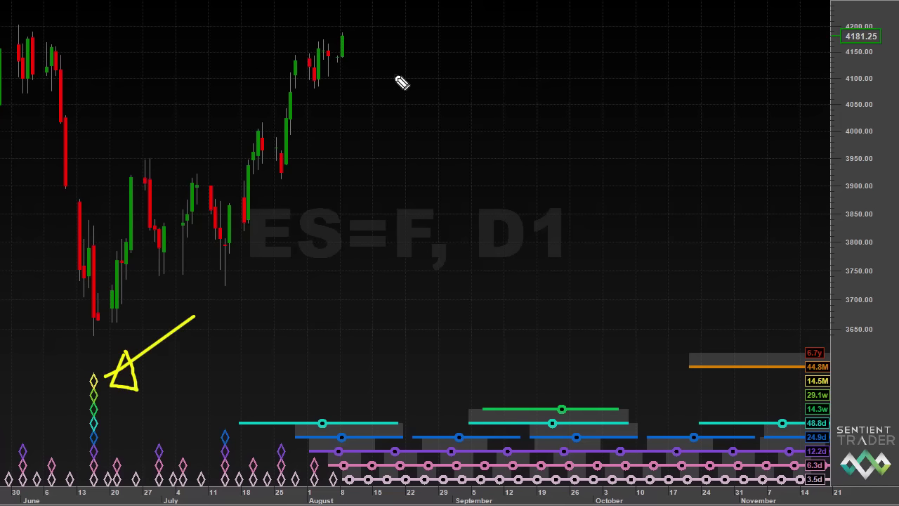
pyautogui.moveTo(441, 66)
pyautogui.mouseDown()
pyautogui.moveTo(373, 71)
pyautogui.moveTo(356, 60)
pyautogui.moveTo(366, 55)
pyautogui.moveTo(353, 70)
pyautogui.moveTo(351, 62)
pyautogui.mouseUp()
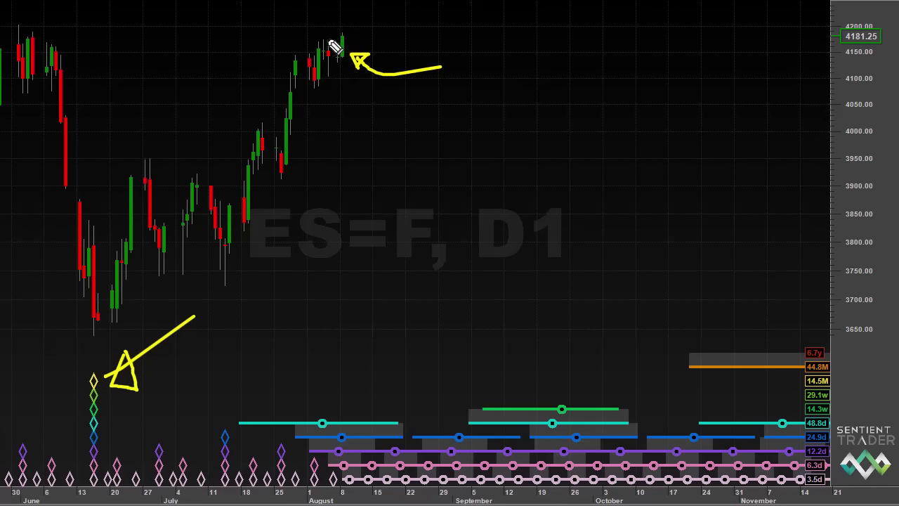
# Trace the rally from the June low to early August, a dip to about 4030, and a September rise above 4200 with a question mark
pyautogui.moveTo(309, 40); pyautogui.dragTo(322, 41)
pyautogui.moveTo(95, 315)
pyautogui.mouseDown()
pyautogui.moveTo(279, 99)
pyautogui.moveTo(311, 36)
pyautogui.moveTo(332, 30)
pyautogui.moveTo(361, 112)
pyautogui.mouseUp()
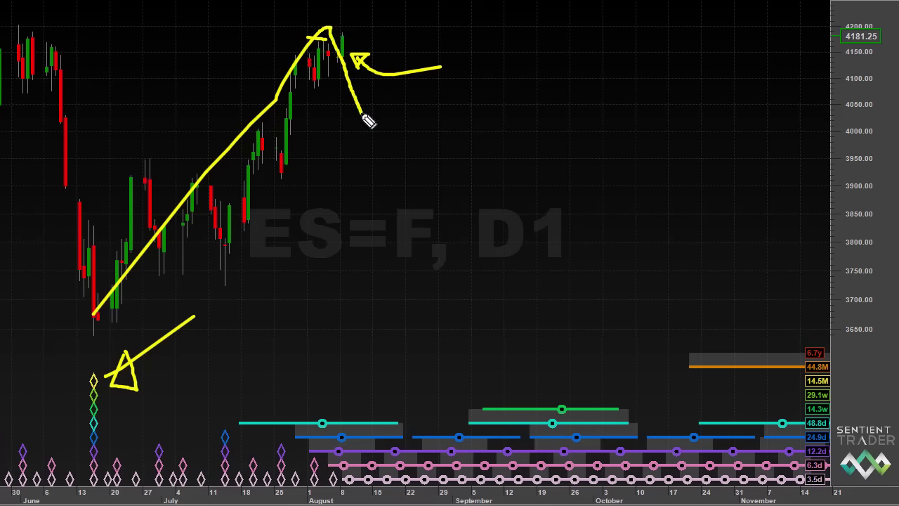
pyautogui.moveTo(362, 114)
pyautogui.mouseDown()
pyautogui.moveTo(469, 52)
pyautogui.moveTo(495, 17)
pyautogui.moveTo(534, 12)
pyautogui.moveTo(526, 34)
pyautogui.mouseUp()
pyautogui.click(521, 51)
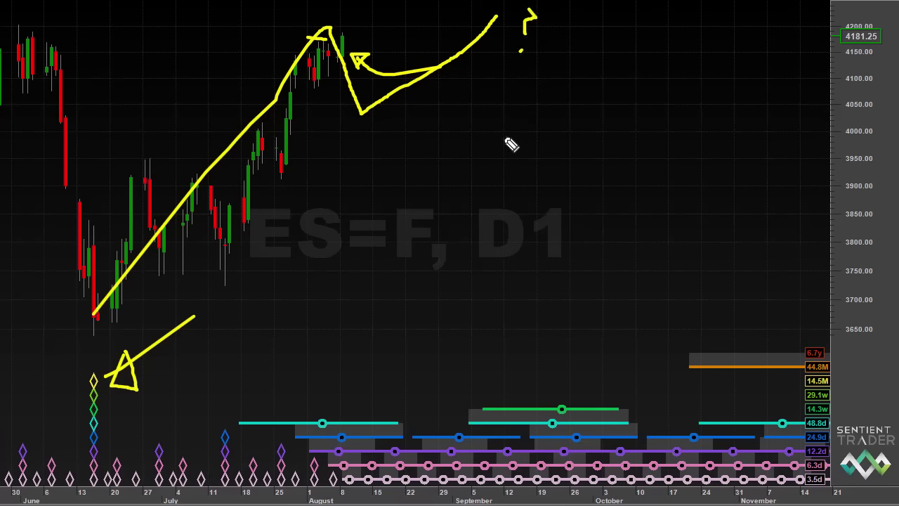
# Add a second question mark below, sketch a decline to about 4000 in late September, and outline that trough zone with a triangle
pyautogui.moveTo(500, 141); pyautogui.dragTo(509, 166)
pyautogui.click(510, 178)
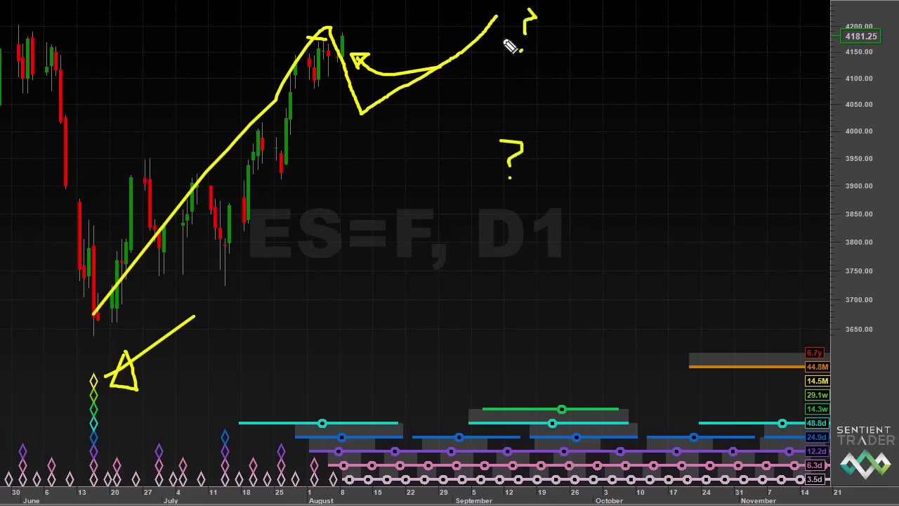
pyautogui.moveTo(496, 13); pyautogui.dragTo(568, 128)
pyautogui.moveTo(538, 411)
pyautogui.mouseDown()
pyautogui.moveTo(569, 475)
pyautogui.moveTo(625, 408)
pyautogui.moveTo(538, 408)
pyautogui.mouseUp()
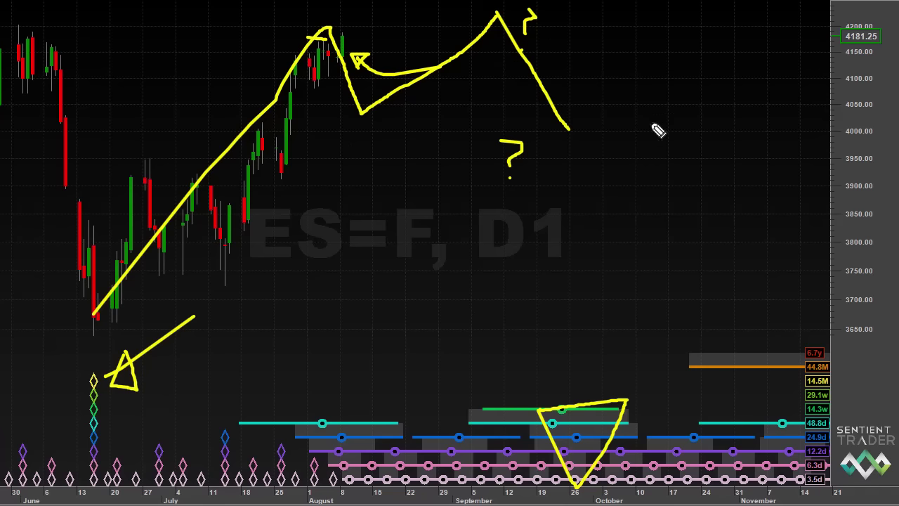
# Write a tally of +1, +1, −1, −1 beside the sketched path, underline it and write the total 0
pyautogui.moveTo(650, 96)
pyautogui.mouseDown()
pyautogui.moveTo(650, 126)
pyautogui.moveTo(667, 105)
pyautogui.moveTo(681, 125)
pyautogui.mouseUp()
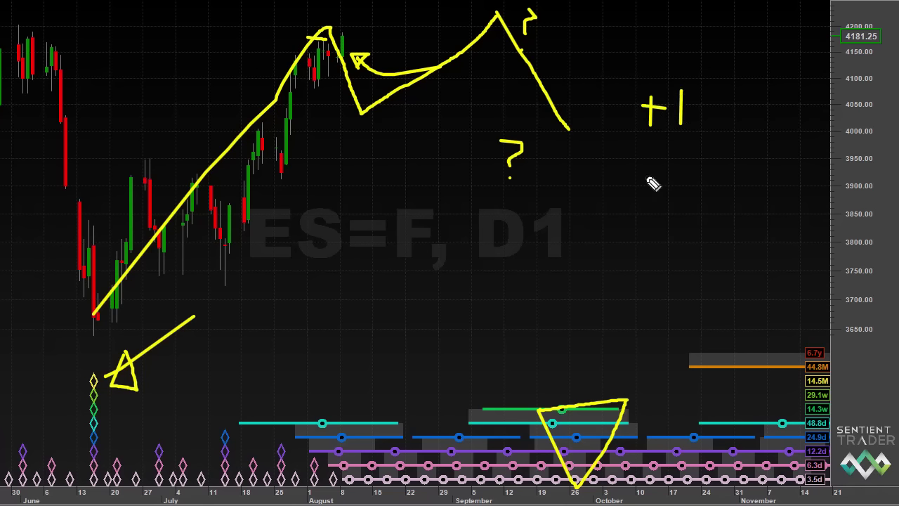
pyautogui.moveTo(648, 148)
pyautogui.mouseDown()
pyautogui.moveTo(647, 180)
pyautogui.moveTo(667, 162)
pyautogui.mouseUp()
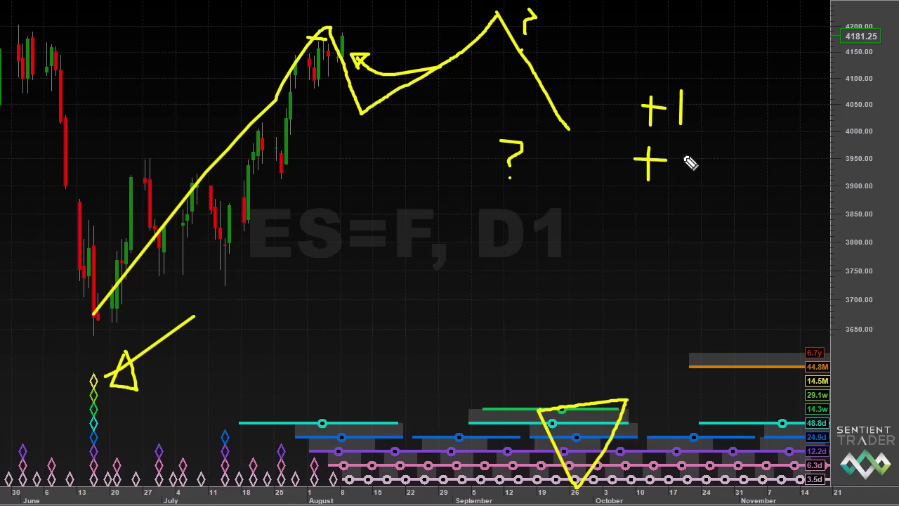
pyautogui.moveTo(681, 142); pyautogui.dragTo(683, 180)
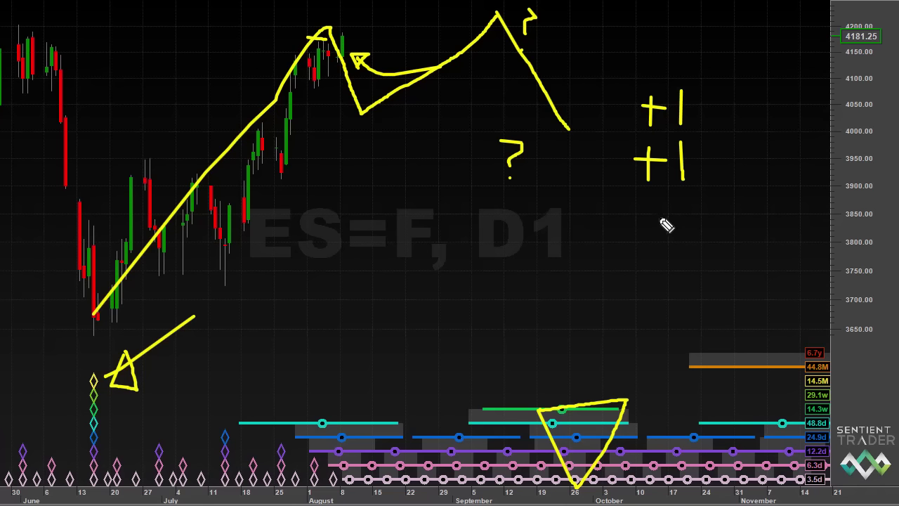
pyautogui.moveTo(634, 210)
pyautogui.mouseDown()
pyautogui.moveTo(669, 193)
pyautogui.moveTo(669, 227)
pyautogui.mouseUp()
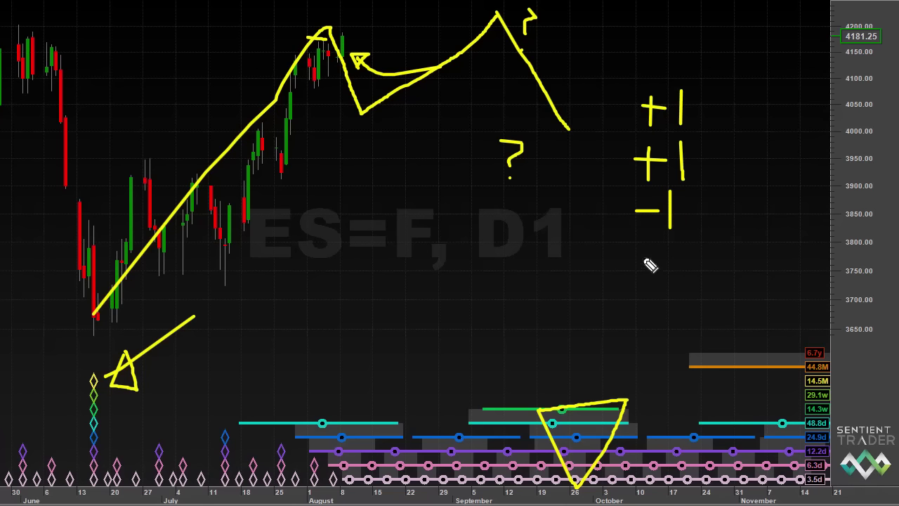
pyautogui.moveTo(636, 249)
pyautogui.mouseDown()
pyautogui.moveTo(665, 249)
pyautogui.moveTo(678, 274)
pyautogui.mouseUp()
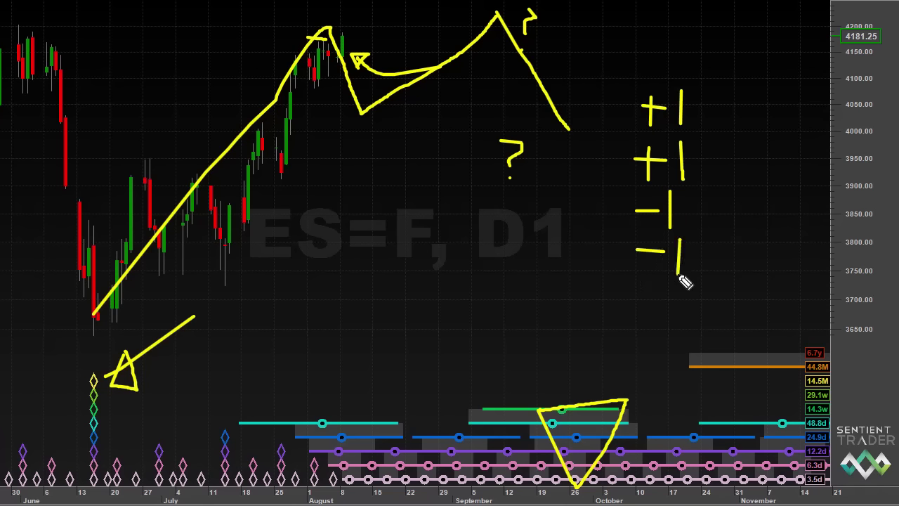
pyautogui.moveTo(610, 297); pyautogui.dragTo(737, 306)
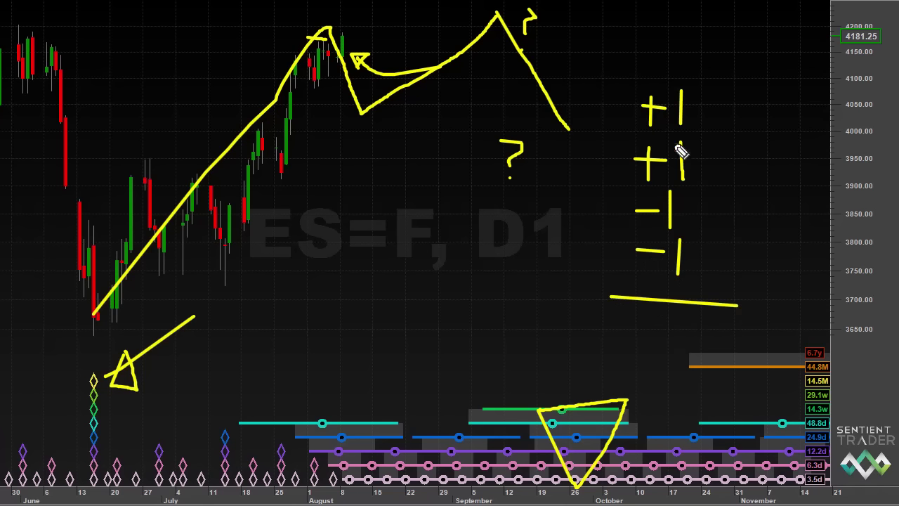
pyautogui.moveTo(665, 330)
pyautogui.mouseDown()
pyautogui.moveTo(652, 335)
pyautogui.moveTo(667, 365)
pyautogui.moveTo(675, 345)
pyautogui.moveTo(665, 331)
pyautogui.mouseUp()
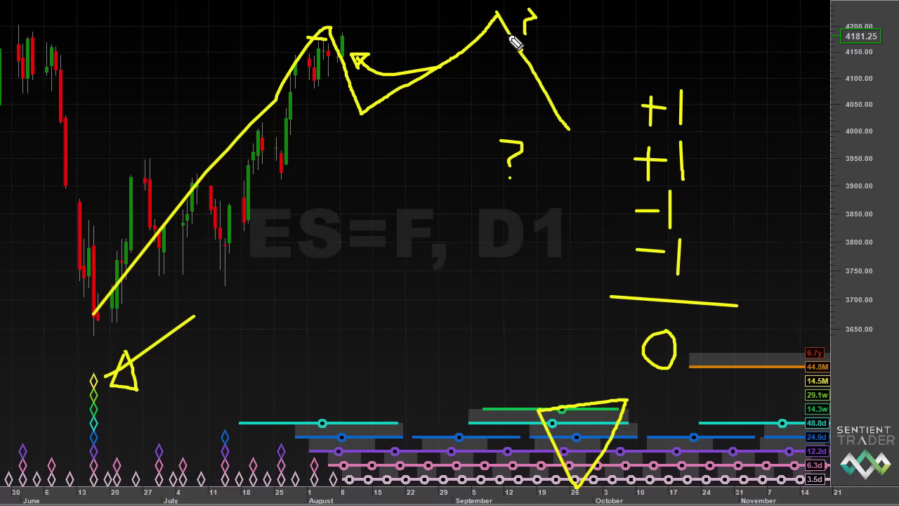
# Draw arrows pointing at the last −1, the 0 total and the sketched September peak
pyautogui.moveTo(778, 195)
pyautogui.mouseDown()
pyautogui.moveTo(706, 268)
pyautogui.moveTo(712, 255)
pyautogui.mouseUp()
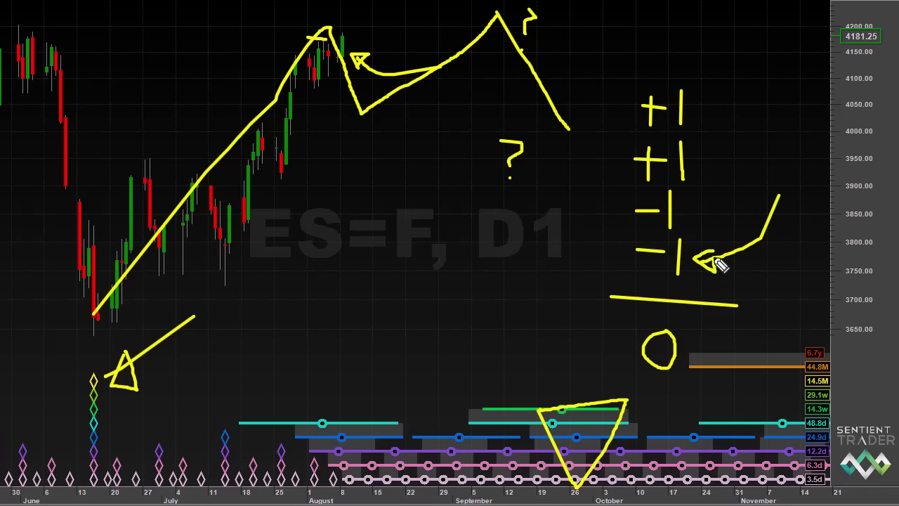
pyautogui.moveTo(537, 234)
pyautogui.mouseDown()
pyautogui.moveTo(530, 286)
pyautogui.moveTo(598, 345)
pyautogui.moveTo(610, 335)
pyautogui.moveTo(597, 358)
pyautogui.moveTo(624, 359)
pyautogui.moveTo(605, 330)
pyautogui.moveTo(620, 354)
pyautogui.mouseUp()
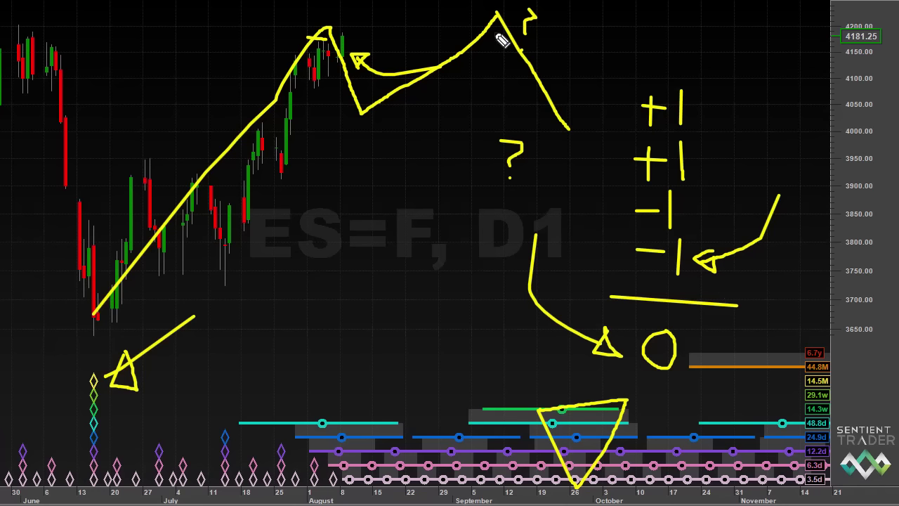
pyautogui.moveTo(422, 200)
pyautogui.mouseDown()
pyautogui.moveTo(473, 94)
pyautogui.moveTo(515, 90)
pyautogui.moveTo(481, 78)
pyautogui.mouseUp()
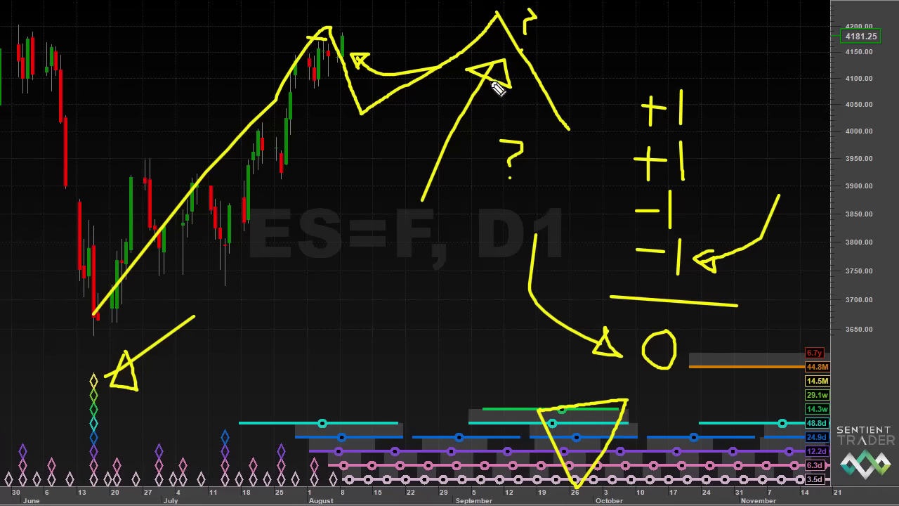
# Clear the drawings, show the peak phasing above the chart, and outline the early-August peak and trough zones
pyautogui.click(511, 177)
pyautogui.press('Escape')
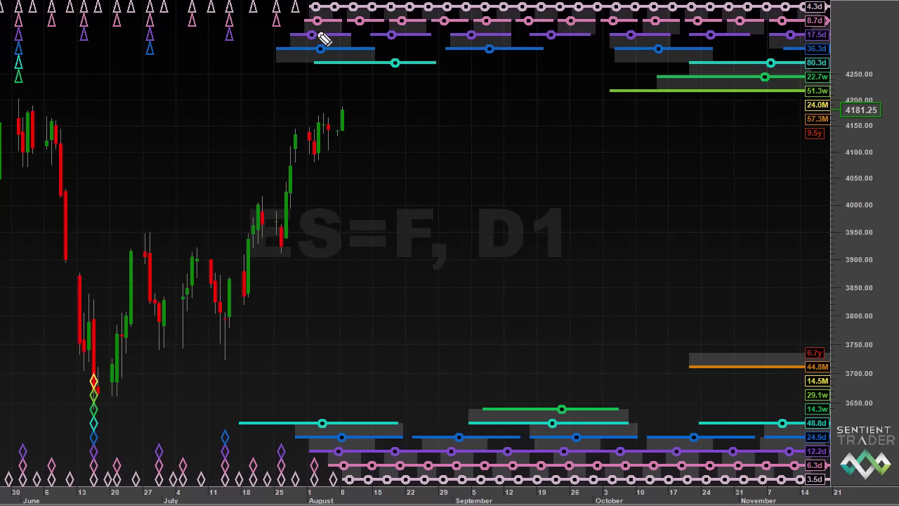
pyautogui.moveTo(312, 5)
pyautogui.mouseDown()
pyautogui.moveTo(281, 52)
pyautogui.moveTo(317, 77)
pyautogui.moveTo(377, 71)
pyautogui.moveTo(373, 54)
pyautogui.moveTo(325, 10)
pyautogui.mouseUp()
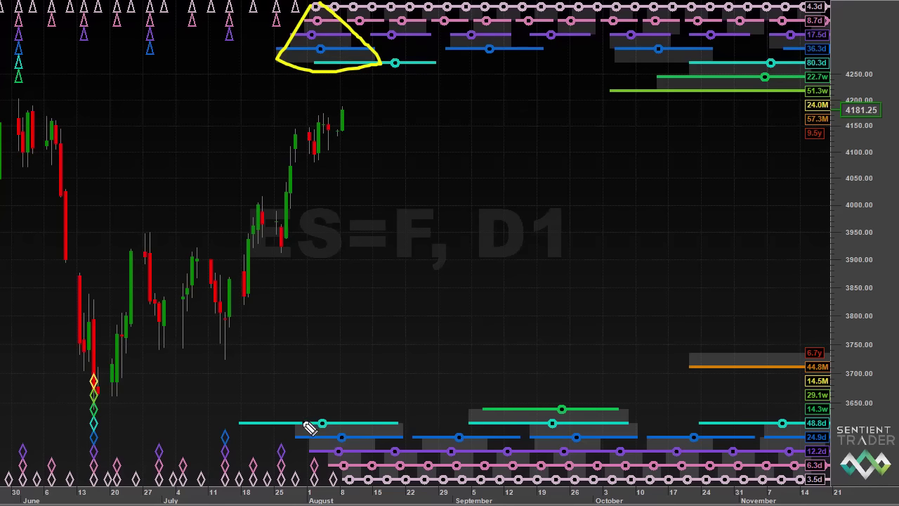
pyautogui.moveTo(301, 430)
pyautogui.mouseDown()
pyautogui.moveTo(346, 485)
pyautogui.moveTo(383, 425)
pyautogui.moveTo(296, 422)
pyautogui.mouseUp()
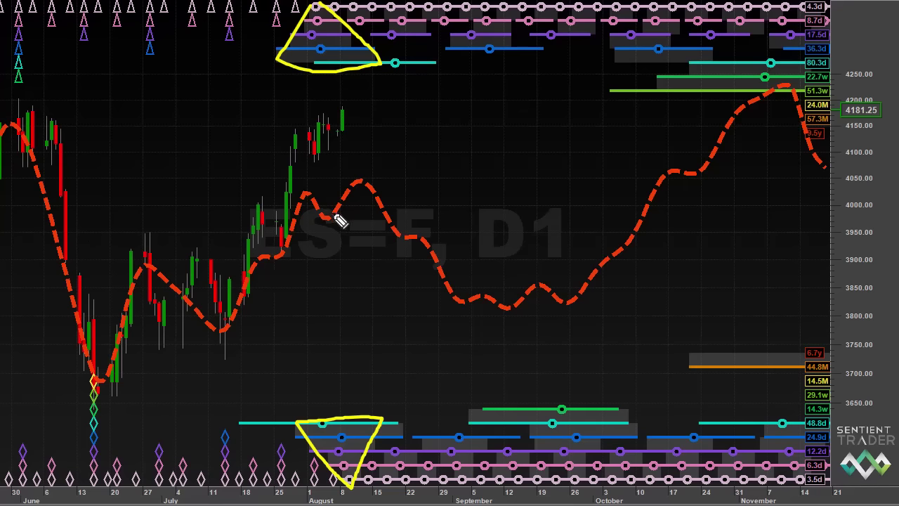
# Circle the early-August dip on the dashed projection line and the price low above it, and link the dip to the trough zone
pyautogui.moveTo(336, 207)
pyautogui.mouseDown()
pyautogui.moveTo(314, 218)
pyautogui.moveTo(337, 227)
pyautogui.moveTo(338, 211)
pyautogui.mouseUp()
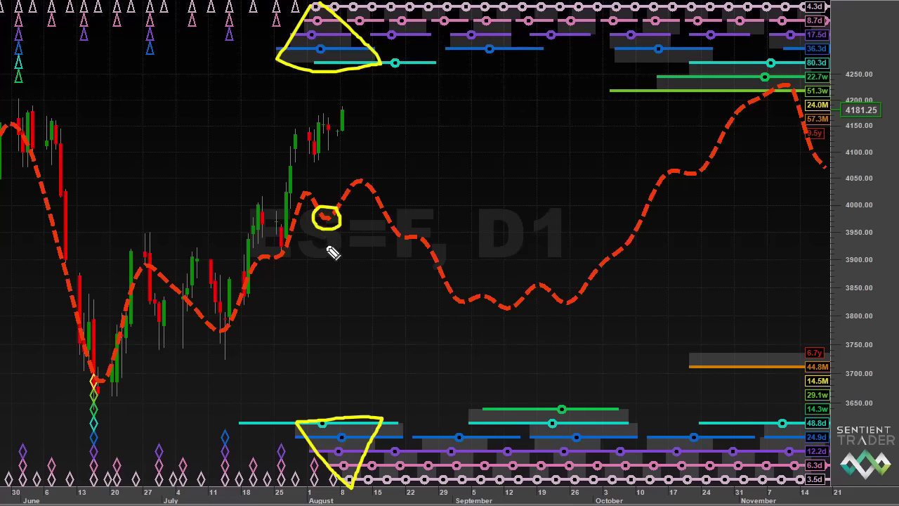
pyautogui.moveTo(325, 244); pyautogui.dragTo(319, 401)
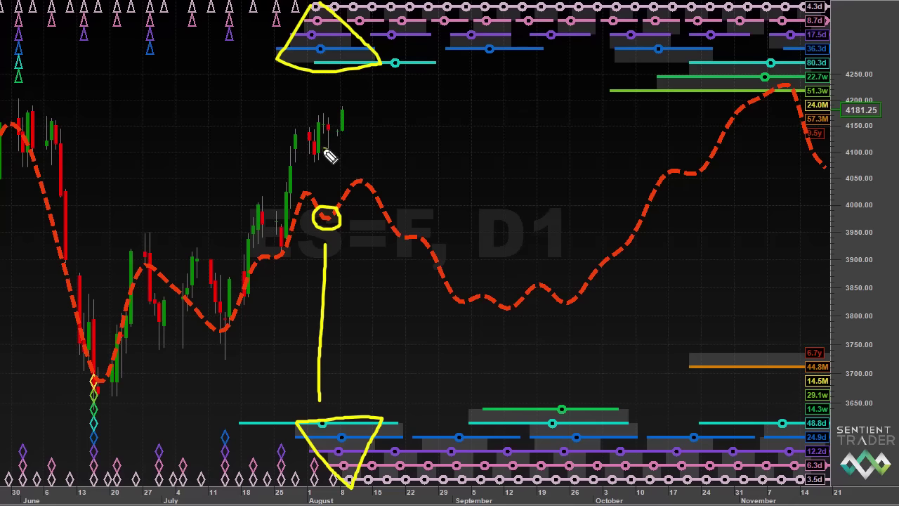
pyautogui.moveTo(327, 149)
pyautogui.mouseDown()
pyautogui.moveTo(318, 148)
pyautogui.moveTo(325, 171)
pyautogui.moveTo(329, 150)
pyautogui.mouseUp()
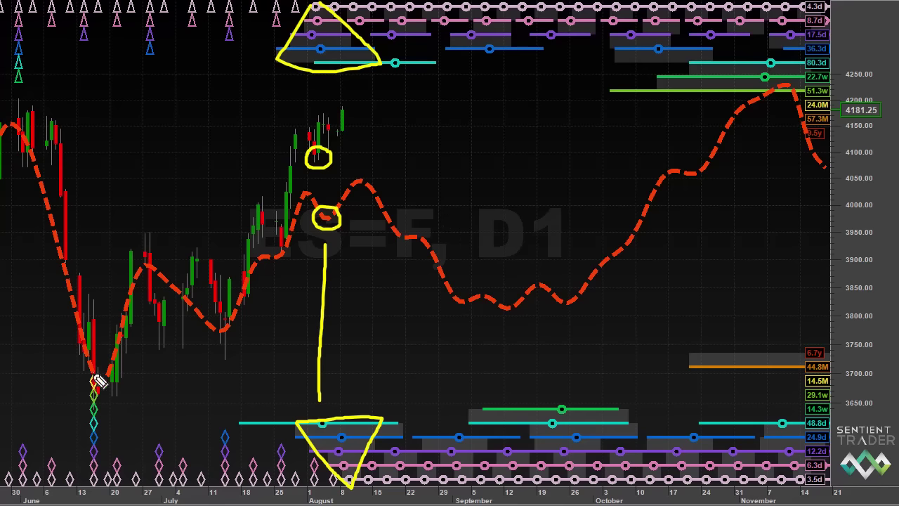
# Clear the drawings, trace the projection from the mid-June low to the early-August dip, and mark the mid-June trough diamonds with a stroke
pyautogui.press('e')
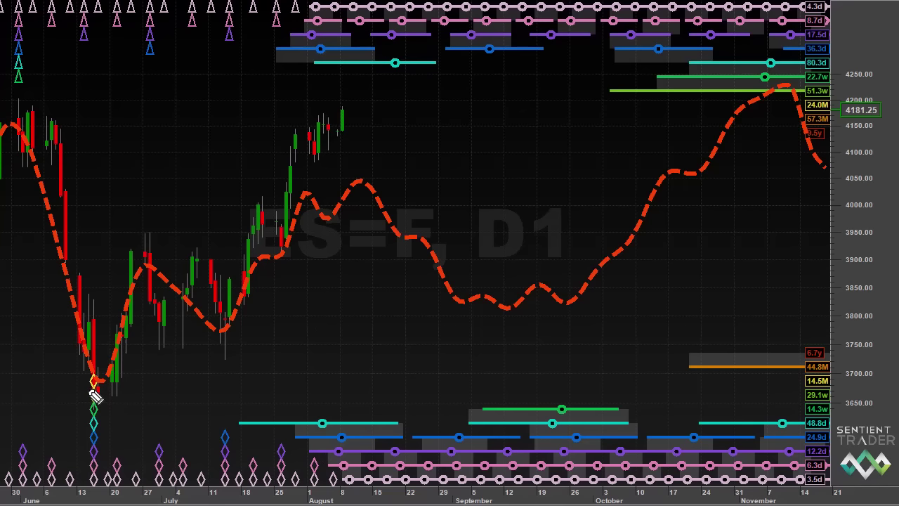
pyautogui.moveTo(93, 381)
pyautogui.mouseDown()
pyautogui.moveTo(141, 352)
pyautogui.moveTo(297, 199)
pyautogui.moveTo(315, 191)
pyautogui.moveTo(328, 215)
pyautogui.mouseUp()
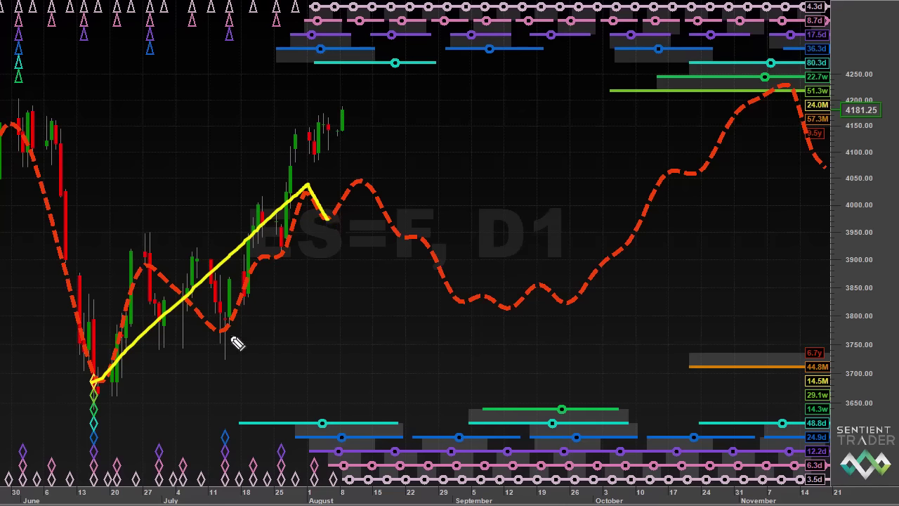
pyautogui.click(163, 375)
pyautogui.moveTo(127, 412); pyautogui.dragTo(111, 413)
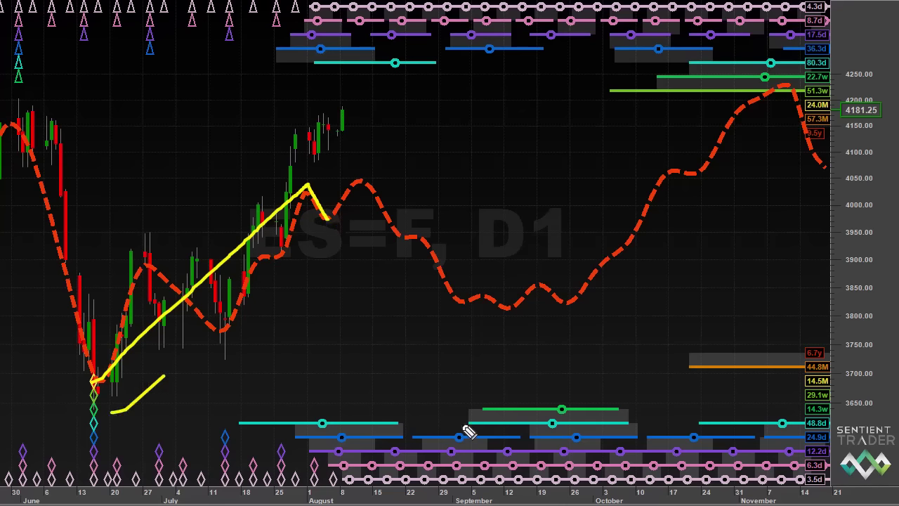
# Point an arrow at the late-September 14.3w trough and extend the traced path to about 4060 in August and about 3810 in mid-September
pyautogui.moveTo(472, 347); pyautogui.dragTo(566, 394)
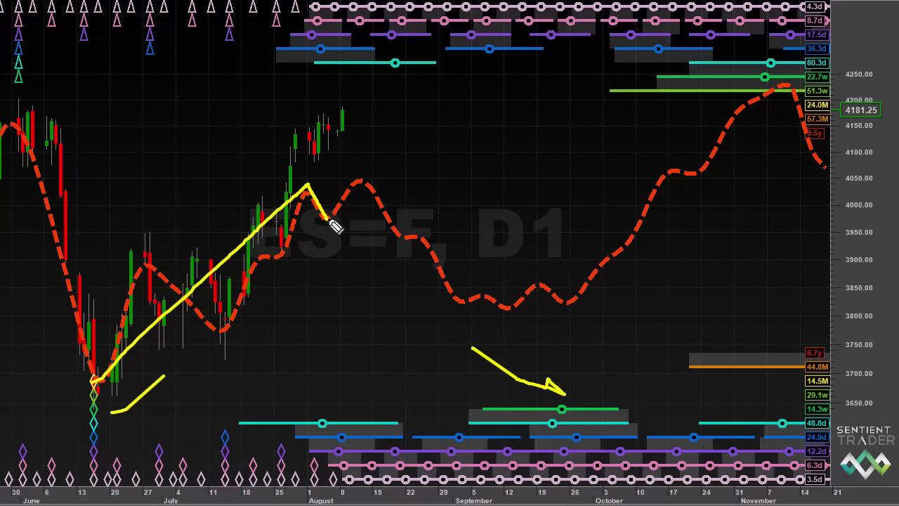
pyautogui.moveTo(335, 225)
pyautogui.mouseDown()
pyautogui.moveTo(370, 177)
pyautogui.moveTo(513, 309)
pyautogui.mouseUp()
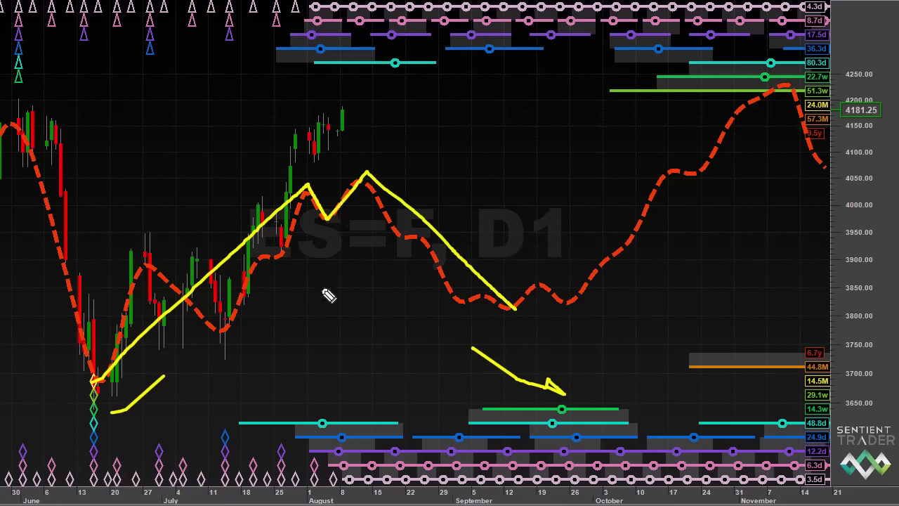
pyautogui.moveTo(325, 303); pyautogui.dragTo(326, 252)
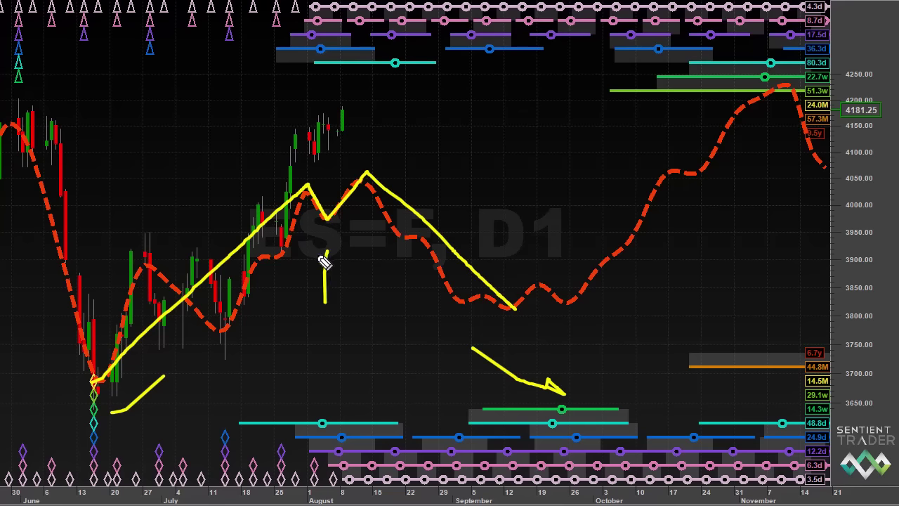
pyautogui.press('Escape')
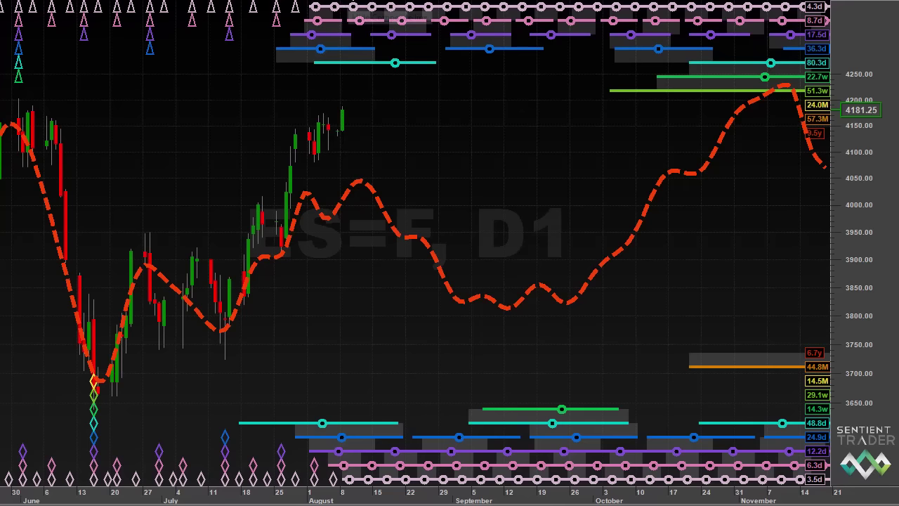
# Display the blue cycle curve, point at the mid-June and mid-July blue trough diamonds, and circle the curve's lows there
pyautogui.click(311, 5)
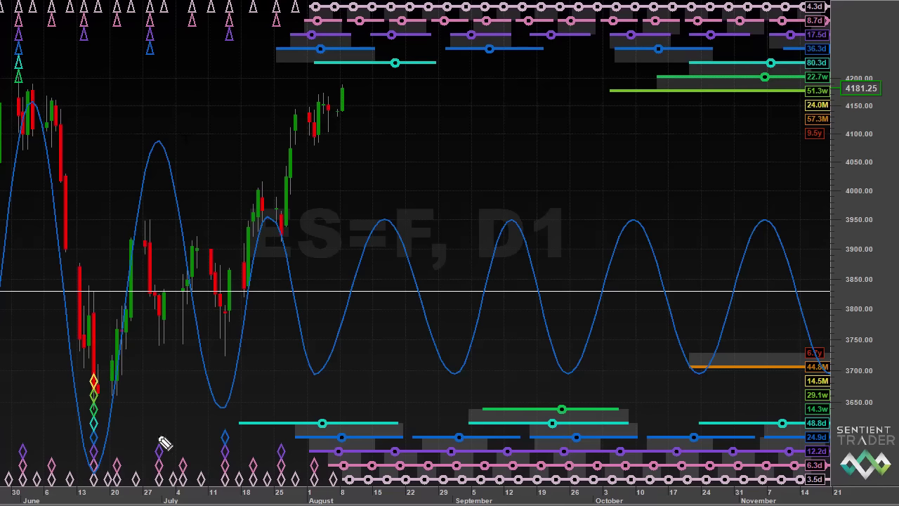
pyautogui.moveTo(173, 359)
pyautogui.mouseDown()
pyautogui.moveTo(137, 422)
pyautogui.moveTo(103, 436)
pyautogui.mouseUp()
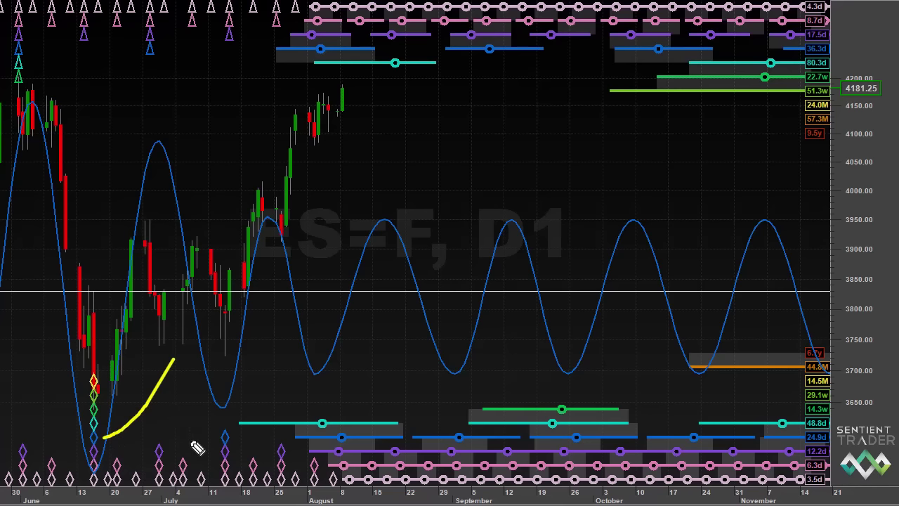
pyautogui.moveTo(173, 425); pyautogui.dragTo(220, 440)
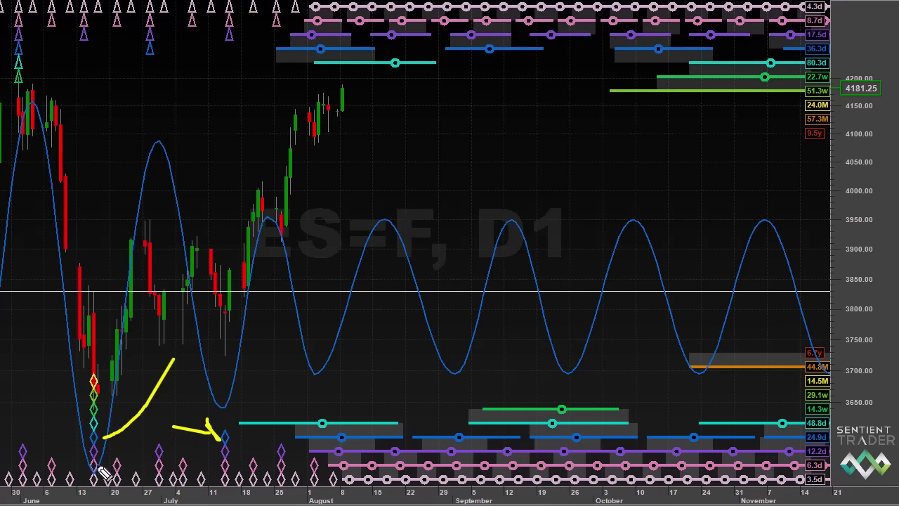
pyautogui.moveTo(103, 473)
pyautogui.mouseDown()
pyautogui.moveTo(96, 461)
pyautogui.moveTo(80, 468)
pyautogui.moveTo(103, 470)
pyautogui.mouseUp()
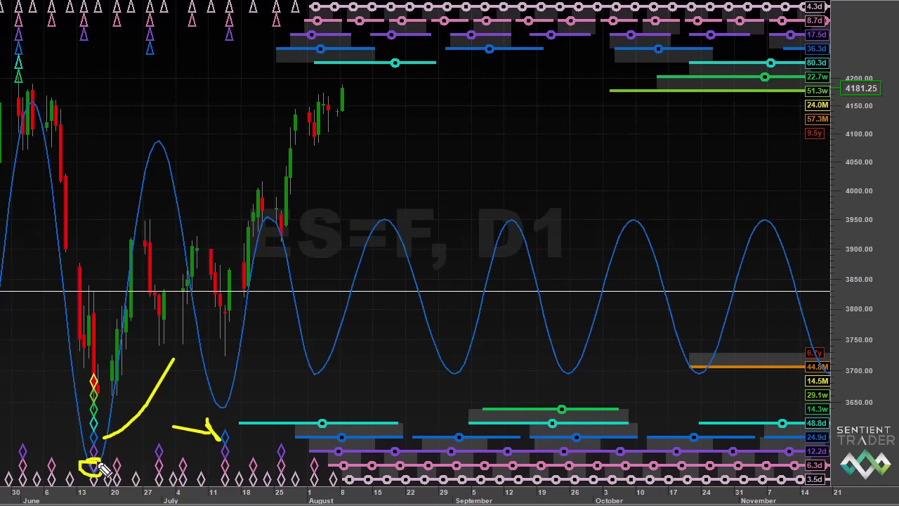
pyautogui.moveTo(237, 407)
pyautogui.mouseDown()
pyautogui.moveTo(219, 419)
pyautogui.moveTo(235, 405)
pyautogui.mouseUp()
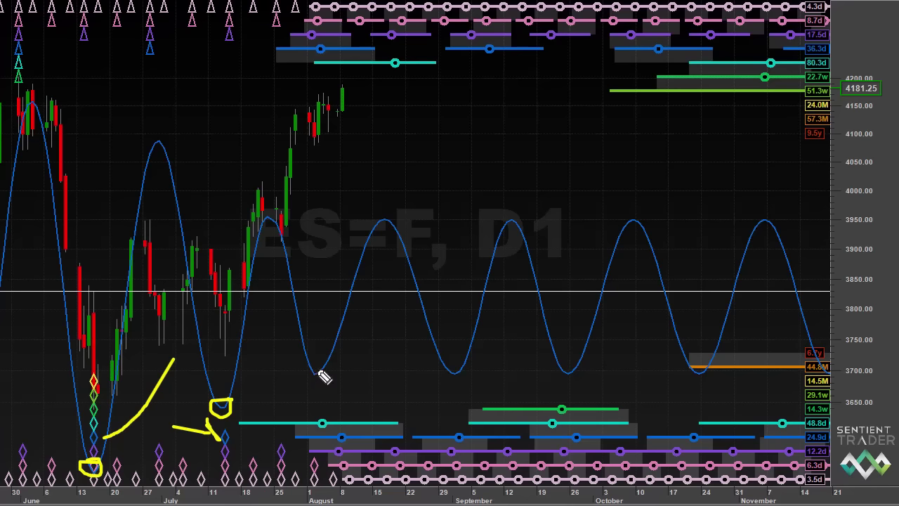
# Circle the blue curve's lows in early August, early September, late September and late October
pyautogui.moveTo(319, 373)
pyautogui.mouseDown()
pyautogui.moveTo(323, 379)
pyautogui.moveTo(318, 370)
pyautogui.mouseUp()
pyautogui.moveTo(453, 370); pyautogui.dragTo(455, 365)
pyautogui.click(564, 379)
pyautogui.moveTo(573, 368)
pyautogui.mouseDown()
pyautogui.moveTo(566, 372)
pyautogui.moveTo(578, 370)
pyautogui.mouseUp()
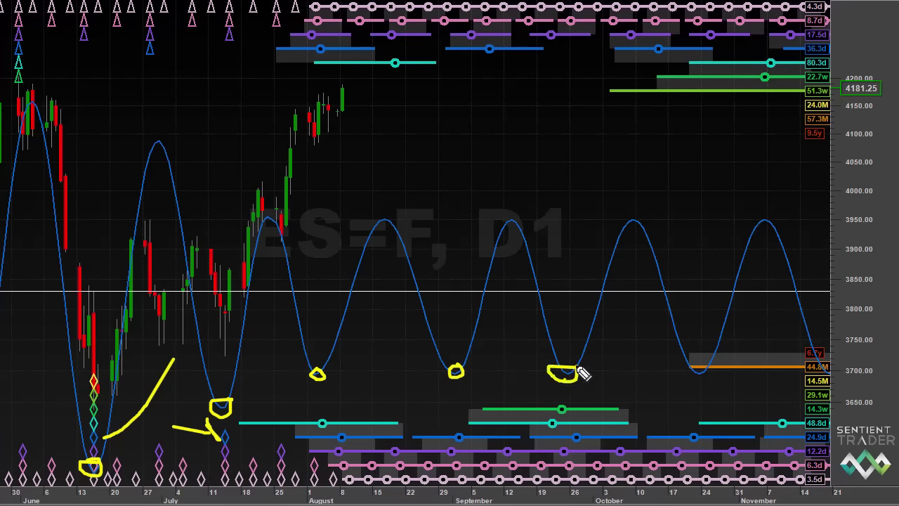
pyautogui.moveTo(709, 371)
pyautogui.mouseDown()
pyautogui.moveTo(693, 367)
pyautogui.moveTo(716, 375)
pyautogui.mouseUp()
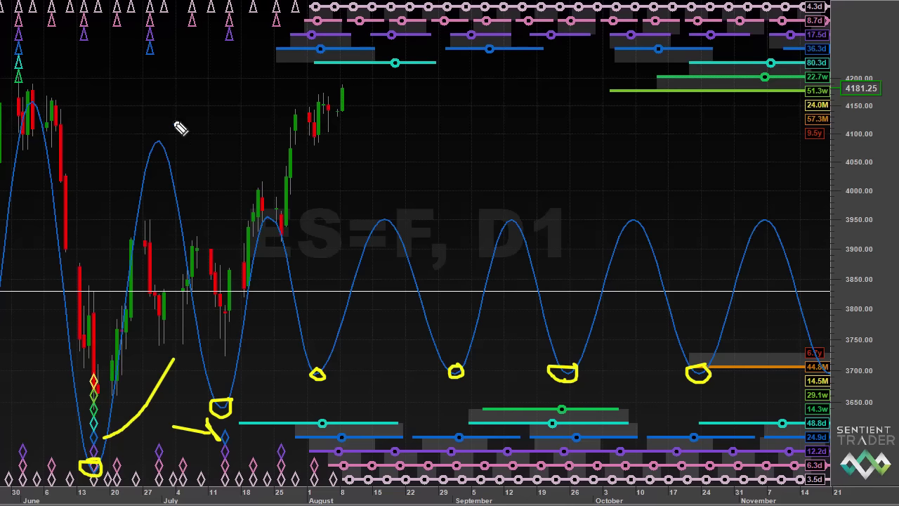
# Point an arrow at the curve's late-June crest and mark the levels of the early-June crest and mid-June low with horizontal strokes
pyautogui.moveTo(239, 89)
pyautogui.mouseDown()
pyautogui.moveTo(183, 155)
pyautogui.moveTo(191, 157)
pyautogui.moveTo(176, 159)
pyautogui.moveTo(200, 155)
pyautogui.mouseUp()
pyautogui.moveTo(21, 102); pyautogui.dragTo(55, 102)
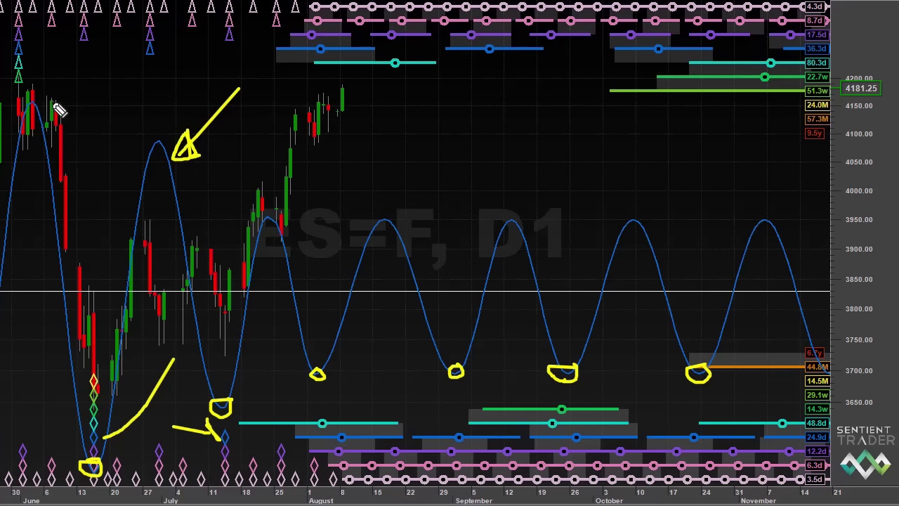
pyautogui.moveTo(24, 469); pyautogui.dragTo(73, 469)
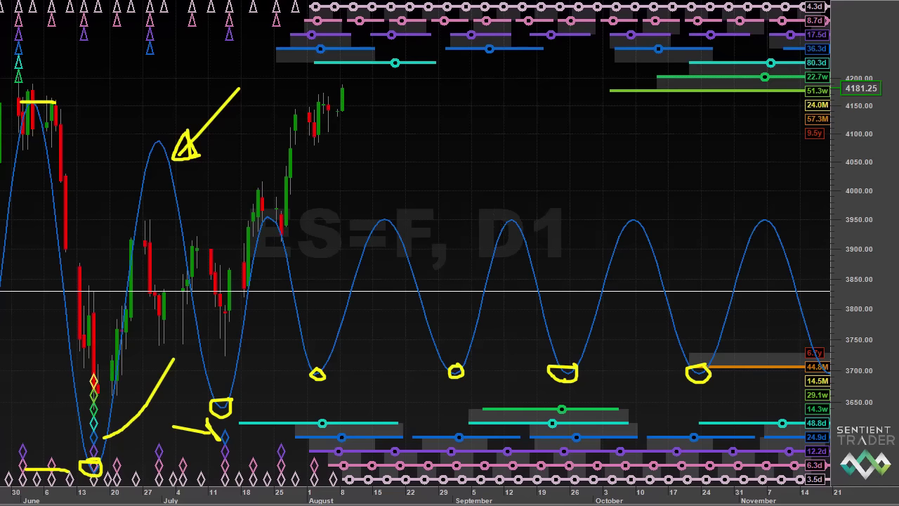
# Clear the drawings and circle only the blue curve's mid-June and mid-July lows
pyautogui.press('e')
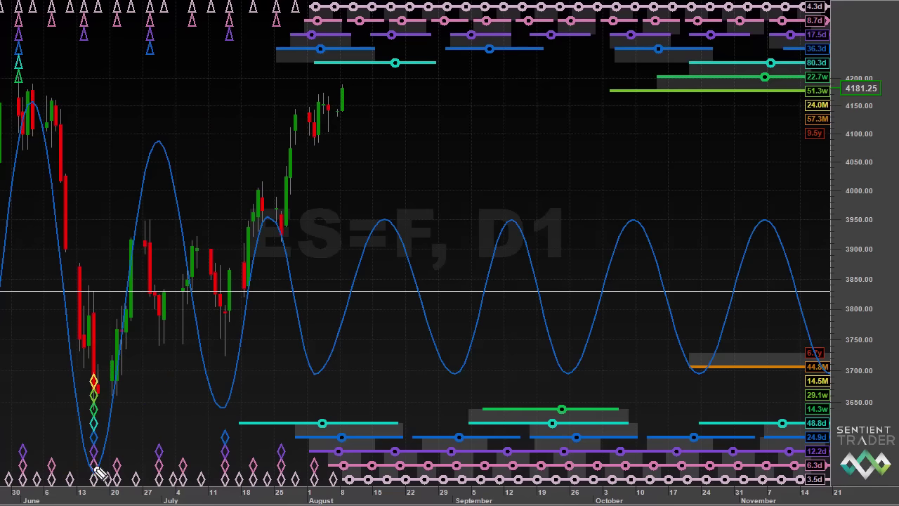
pyautogui.moveTo(105, 467)
pyautogui.mouseDown()
pyautogui.moveTo(93, 465)
pyautogui.moveTo(94, 480)
pyautogui.moveTo(99, 458)
pyautogui.mouseUp()
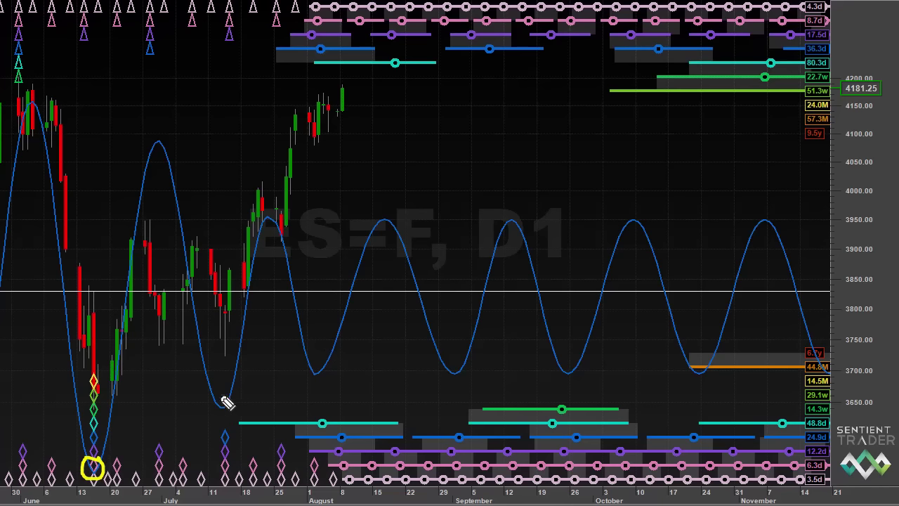
pyautogui.moveTo(227, 398)
pyautogui.mouseDown()
pyautogui.moveTo(230, 421)
pyautogui.moveTo(234, 400)
pyautogui.mouseUp()
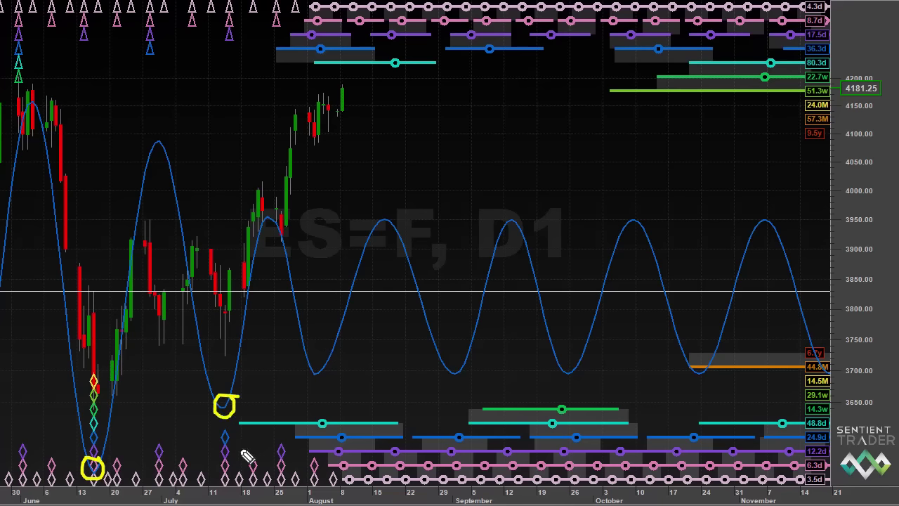
# Point an arrow at the mid-July blue trough diamond and draw strokes linking the curve's late-June and early-June crests to their blue peak triangles
pyautogui.moveTo(240, 447); pyautogui.dragTo(279, 390)
pyautogui.moveTo(239, 435)
pyautogui.mouseDown()
pyautogui.moveTo(236, 456)
pyautogui.moveTo(250, 444)
pyautogui.mouseUp()
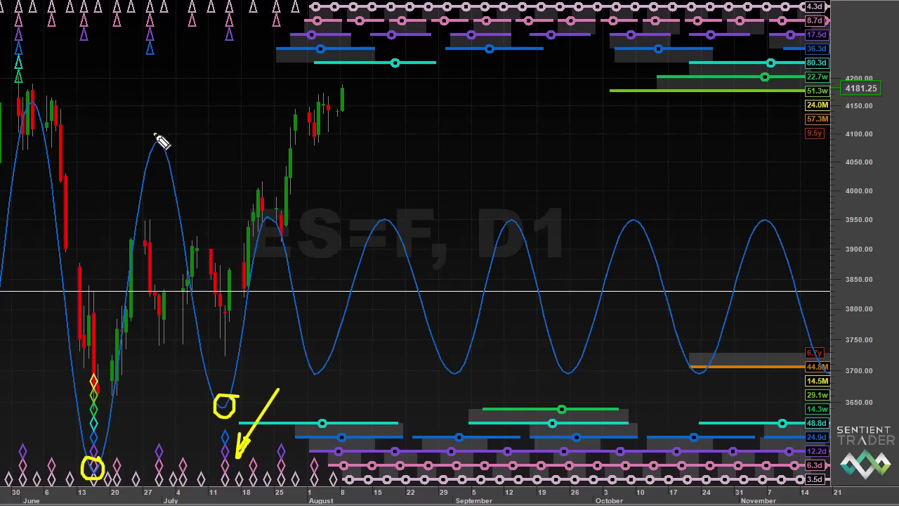
pyautogui.moveTo(155, 135); pyautogui.dragTo(153, 60)
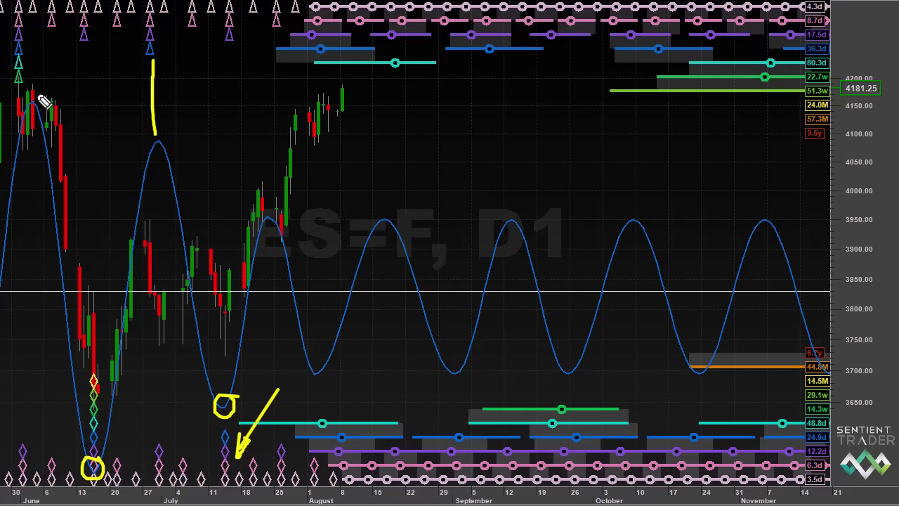
pyautogui.moveTo(29, 95); pyautogui.dragTo(23, 51)
# Display the second blue cycle curve and point arrows at the paired curves' early-June decline, early-July decline and late-August section
pyautogui.click(340, 47)
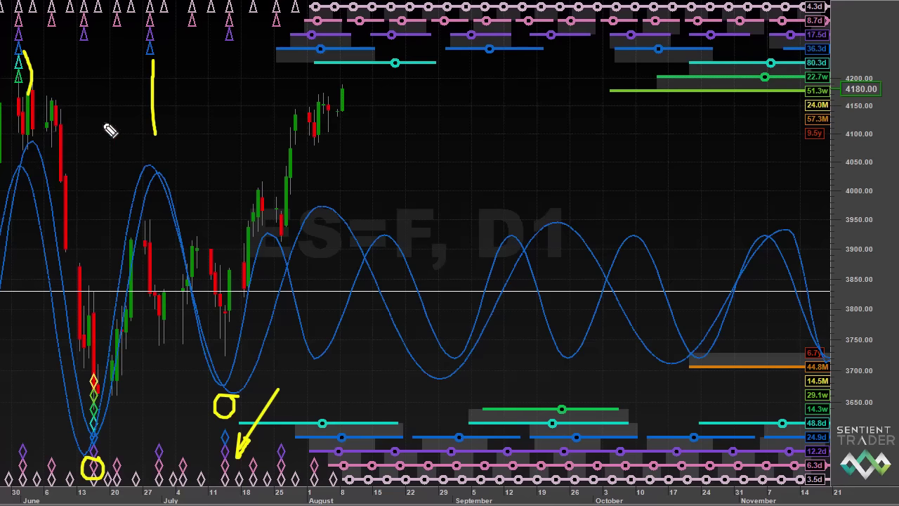
pyautogui.moveTo(112, 121)
pyautogui.mouseDown()
pyautogui.moveTo(64, 181)
pyautogui.moveTo(66, 164)
pyautogui.moveTo(58, 193)
pyautogui.moveTo(90, 191)
pyautogui.moveTo(62, 156)
pyautogui.mouseUp()
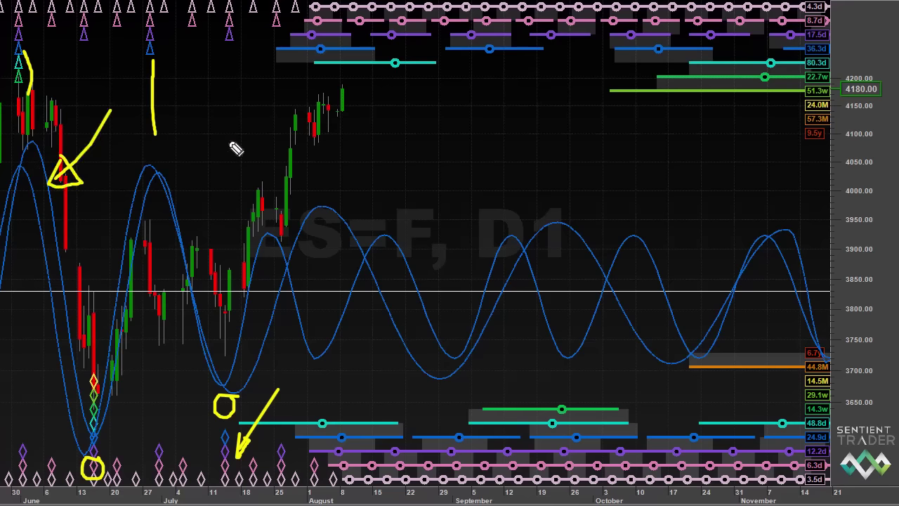
pyautogui.moveTo(236, 127)
pyautogui.mouseDown()
pyautogui.moveTo(184, 207)
pyautogui.moveTo(215, 209)
pyautogui.moveTo(193, 182)
pyautogui.mouseUp()
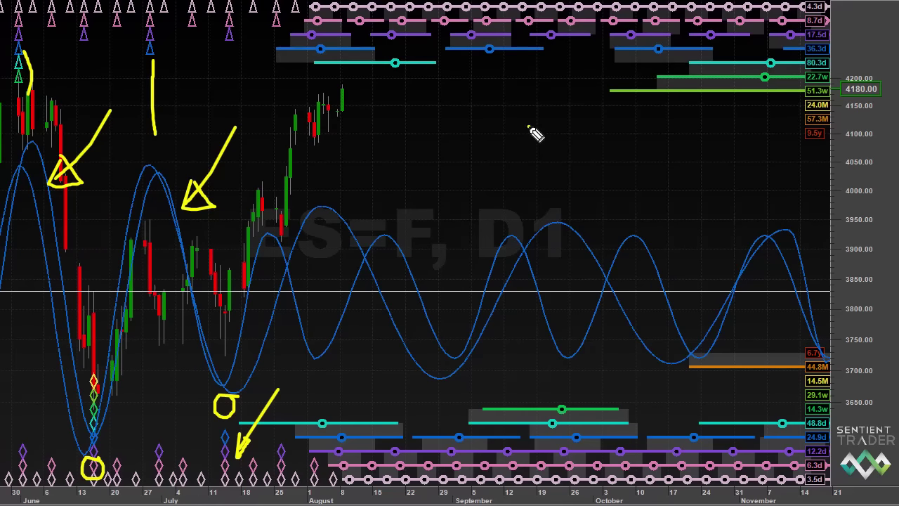
pyautogui.moveTo(529, 127)
pyautogui.mouseDown()
pyautogui.moveTo(453, 237)
pyautogui.moveTo(458, 204)
pyautogui.moveTo(455, 238)
pyautogui.mouseUp()
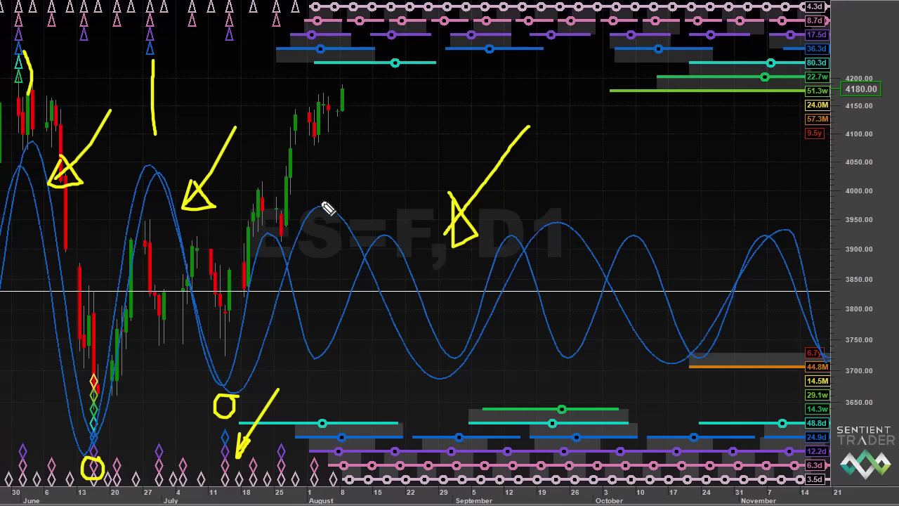
# Circle the longer blue curve's early-August crest, draw an arrow from it up to price, and point at the other curve's early-August low
pyautogui.moveTo(324, 207)
pyautogui.mouseDown()
pyautogui.moveTo(325, 73)
pyautogui.moveTo(340, 87)
pyautogui.moveTo(316, 87)
pyautogui.mouseUp()
pyautogui.moveTo(327, 203)
pyautogui.mouseDown()
pyautogui.moveTo(321, 206)
pyautogui.moveTo(338, 205)
pyautogui.moveTo(329, 196)
pyautogui.mouseUp()
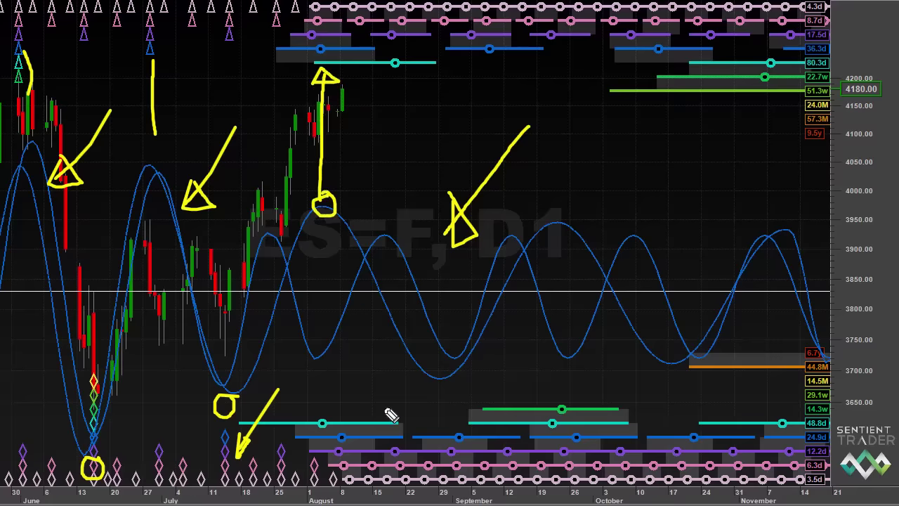
pyautogui.moveTo(385, 406)
pyautogui.mouseDown()
pyautogui.moveTo(328, 407)
pyautogui.moveTo(311, 375)
pyautogui.moveTo(331, 390)
pyautogui.moveTo(310, 369)
pyautogui.moveTo(330, 378)
pyautogui.mouseUp()
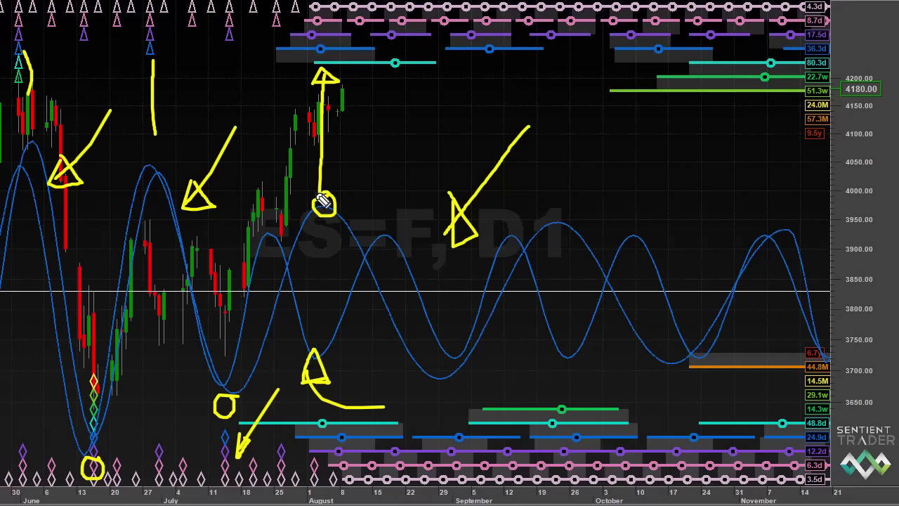
# Clear the drawings, point at the blue curve rising in late July, and circle the opposing early-August crest and low
pyautogui.press('e')
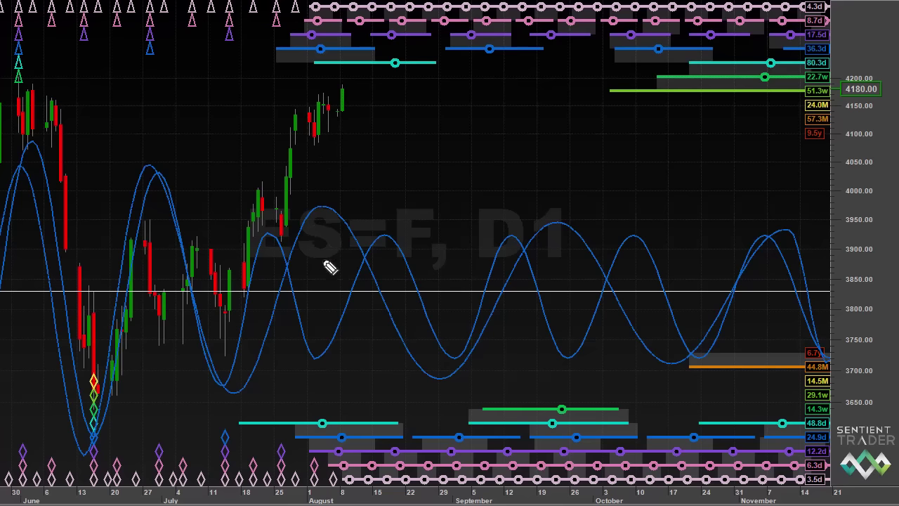
pyautogui.moveTo(331, 264)
pyautogui.mouseDown()
pyautogui.moveTo(297, 244)
pyautogui.moveTo(314, 247)
pyautogui.mouseUp()
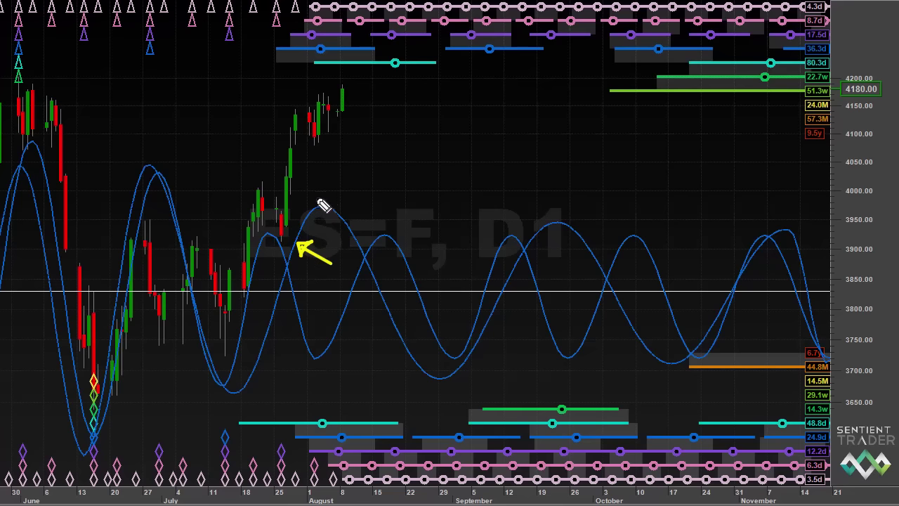
pyautogui.moveTo(316, 198)
pyautogui.mouseDown()
pyautogui.moveTo(328, 209)
pyautogui.moveTo(316, 199)
pyautogui.mouseUp()
pyautogui.moveTo(324, 353)
pyautogui.mouseDown()
pyautogui.moveTo(319, 371)
pyautogui.moveTo(323, 351)
pyautogui.mouseUp()
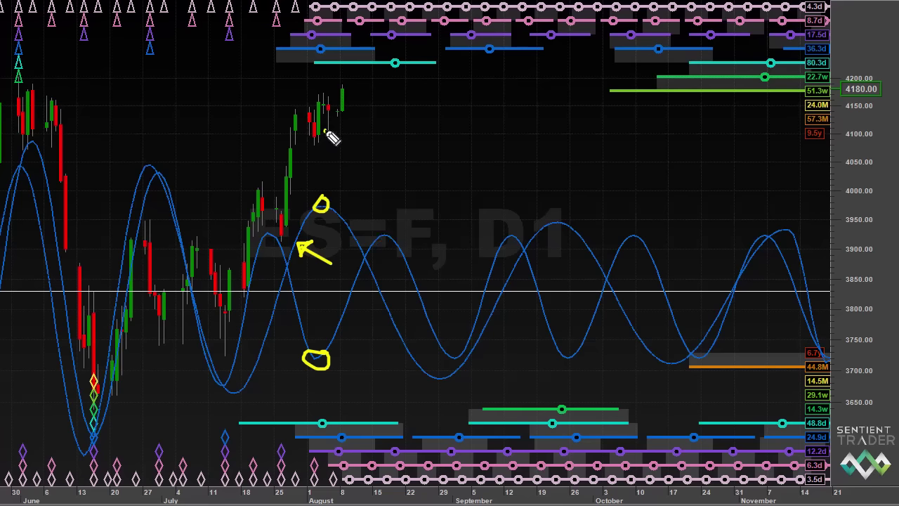
# Circle the early-August price low, draw a vertical arrow from the curve's crest down to the trough projections, and point at the circled low
pyautogui.moveTo(328, 136)
pyautogui.mouseDown()
pyautogui.moveTo(315, 136)
pyautogui.moveTo(334, 159)
pyautogui.mouseUp()
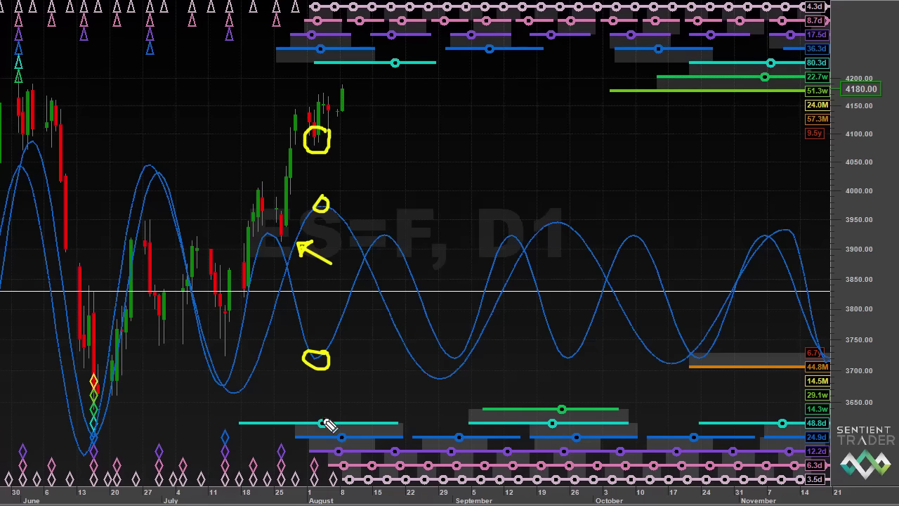
pyautogui.moveTo(321, 213)
pyautogui.mouseDown()
pyautogui.moveTo(320, 397)
pyautogui.moveTo(345, 393)
pyautogui.moveTo(325, 395)
pyautogui.moveTo(345, 393)
pyautogui.moveTo(316, 413)
pyautogui.moveTo(305, 400)
pyautogui.mouseUp()
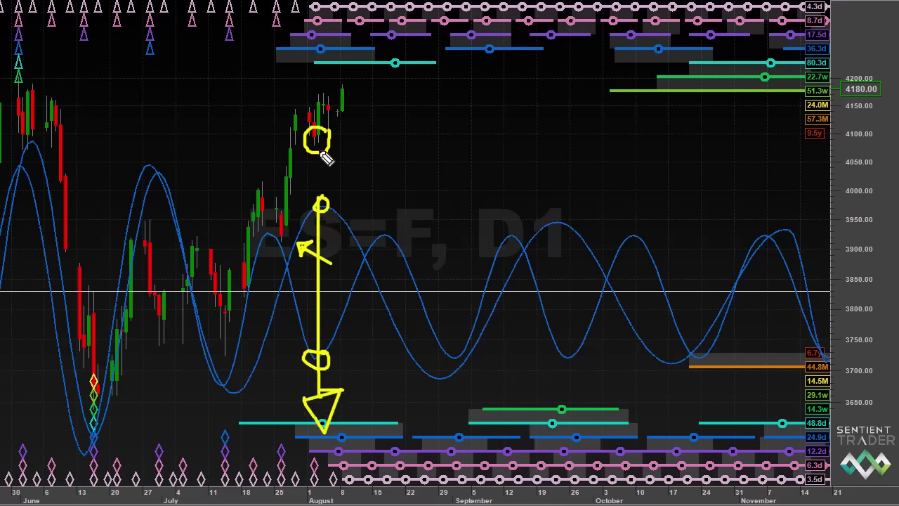
pyautogui.moveTo(350, 187)
pyautogui.mouseDown()
pyautogui.moveTo(324, 182)
pyautogui.moveTo(314, 161)
pyautogui.moveTo(330, 170)
pyautogui.mouseUp()
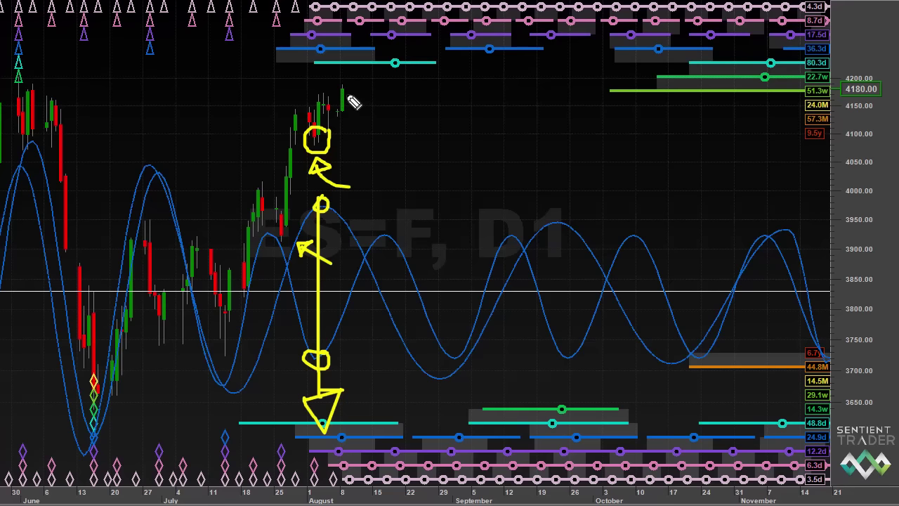
# Sketch a downward price path from the latest candle and trace both blue curves' declines through the second half of August
pyautogui.moveTo(346, 95); pyautogui.dragTo(374, 145)
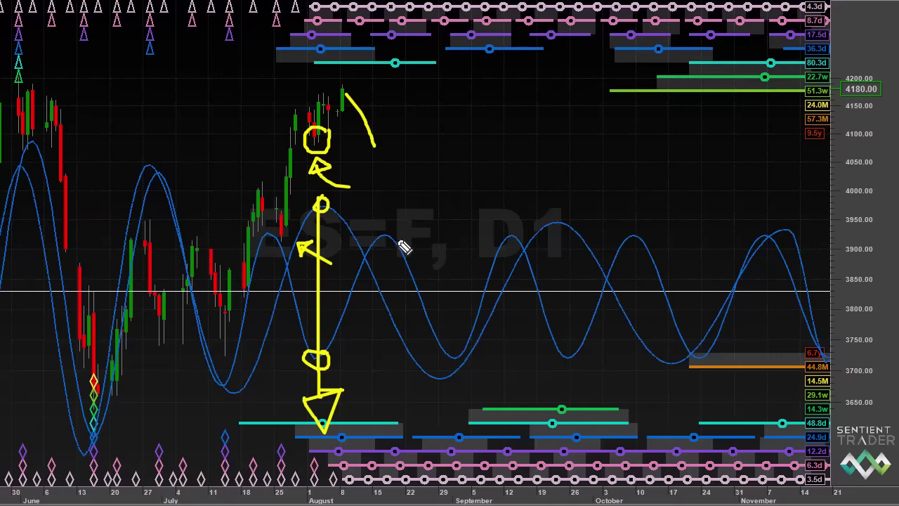
pyautogui.moveTo(395, 238); pyautogui.dragTo(432, 346)
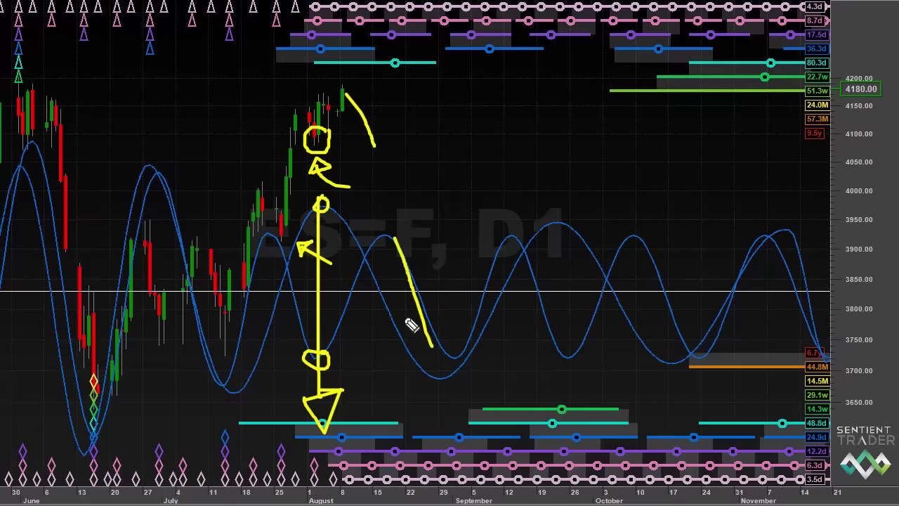
pyautogui.moveTo(371, 275); pyautogui.dragTo(414, 367)
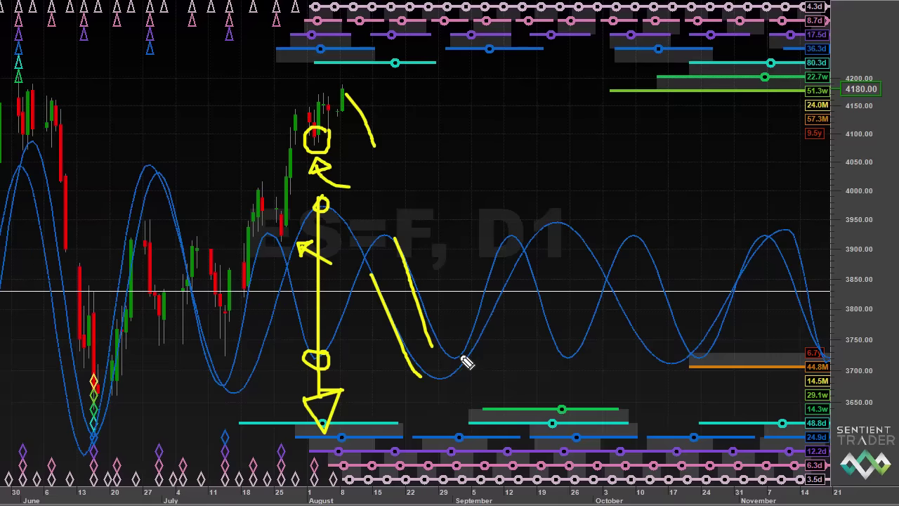
# Trace both blue curves' early-September rises, the longer curve's late-September crest, and the shorter curve's late-September low
pyautogui.moveTo(459, 355); pyautogui.dragTo(495, 253)
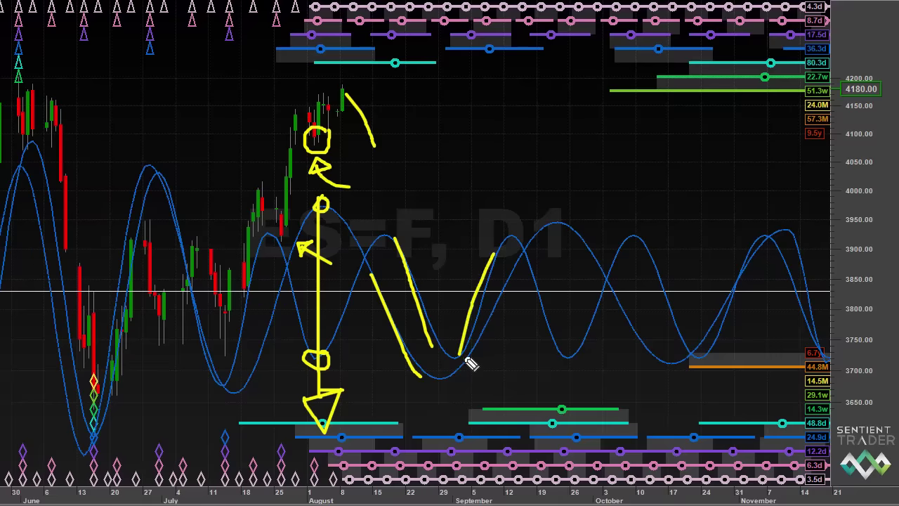
pyautogui.moveTo(460, 356); pyautogui.dragTo(511, 271)
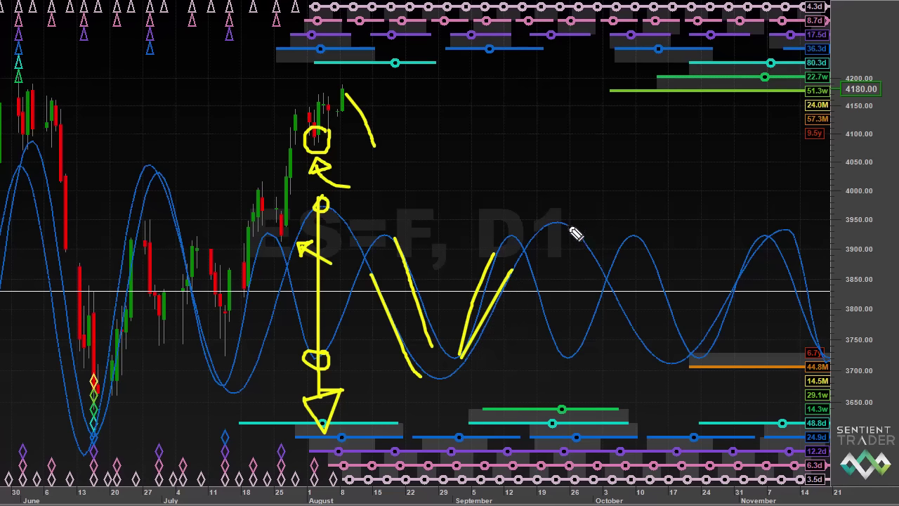
pyautogui.moveTo(532, 252)
pyautogui.mouseDown()
pyautogui.moveTo(568, 225)
pyautogui.moveTo(609, 270)
pyautogui.mouseUp()
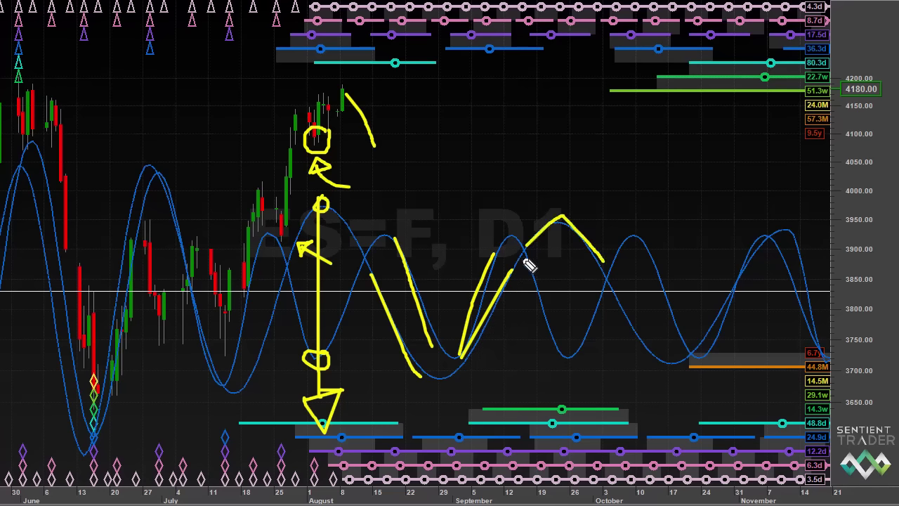
pyautogui.moveTo(525, 259)
pyautogui.mouseDown()
pyautogui.moveTo(572, 362)
pyautogui.moveTo(615, 286)
pyautogui.mouseUp()
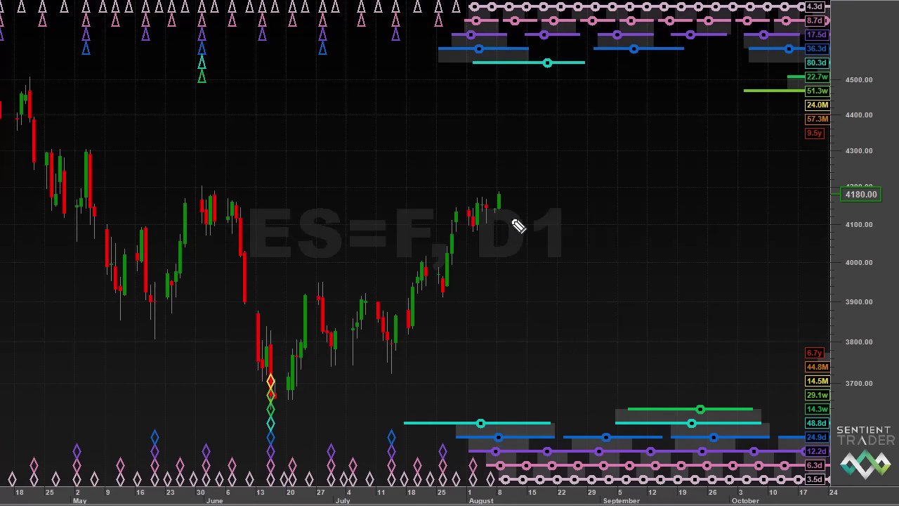
# Circle the early-August price lows with an arrow beneath them, and point at and circle the mid-June low with its stacked trough diamonds
pyautogui.moveTo(513, 222)
pyautogui.mouseDown()
pyautogui.moveTo(501, 212)
pyautogui.moveTo(472, 232)
pyautogui.moveTo(522, 242)
pyautogui.moveTo(506, 214)
pyautogui.mouseUp()
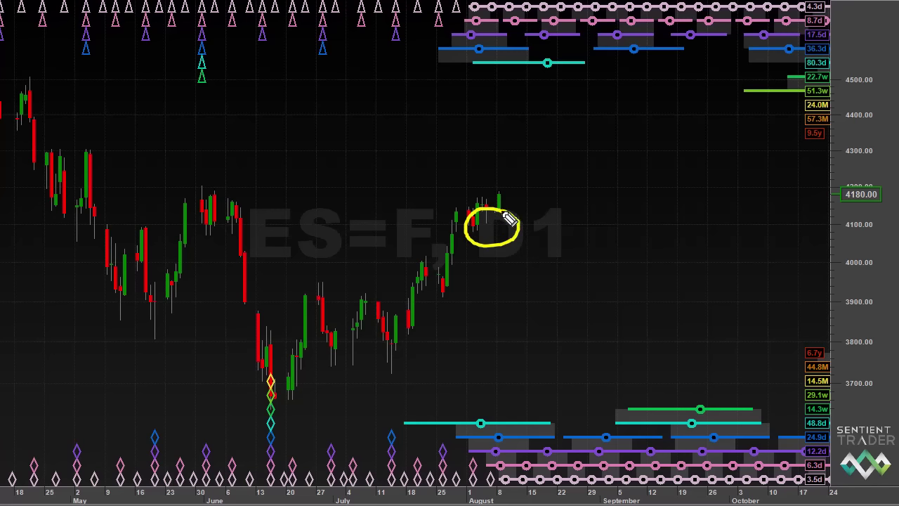
pyautogui.moveTo(472, 306)
pyautogui.mouseDown()
pyautogui.moveTo(472, 259)
pyautogui.moveTo(474, 266)
pyautogui.mouseUp()
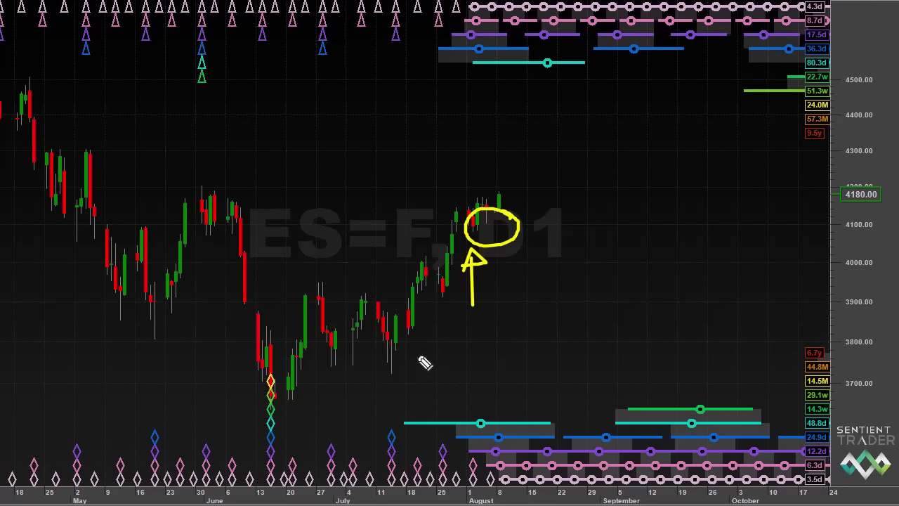
pyautogui.moveTo(417, 355)
pyautogui.mouseDown()
pyautogui.moveTo(381, 396)
pyautogui.moveTo(296, 417)
pyautogui.moveTo(311, 429)
pyautogui.moveTo(310, 401)
pyautogui.mouseUp()
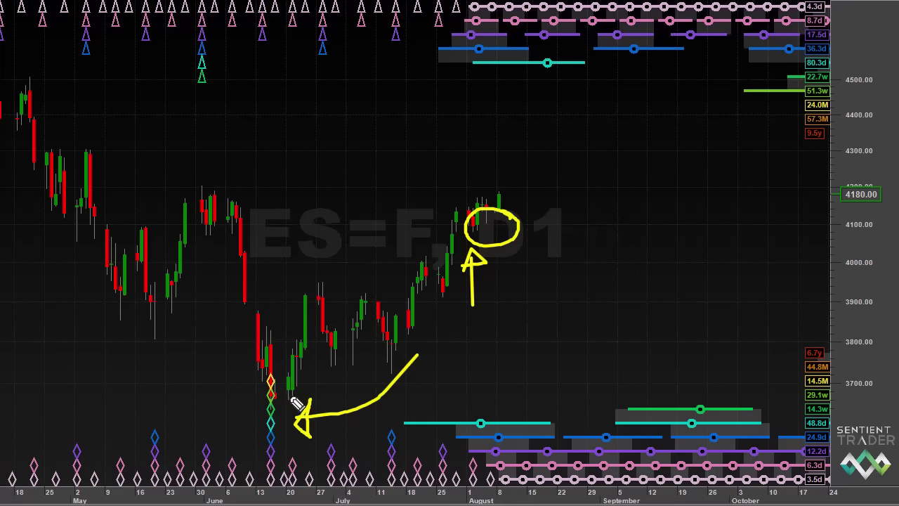
pyautogui.moveTo(292, 399)
pyautogui.mouseDown()
pyautogui.moveTo(282, 359)
pyautogui.moveTo(253, 397)
pyautogui.moveTo(246, 465)
pyautogui.moveTo(295, 492)
pyautogui.moveTo(308, 399)
pyautogui.moveTo(295, 378)
pyautogui.mouseUp()
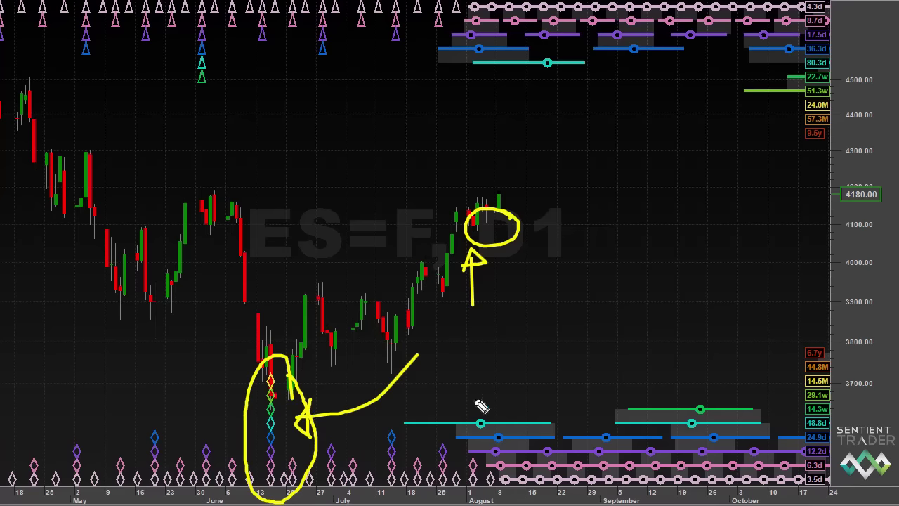